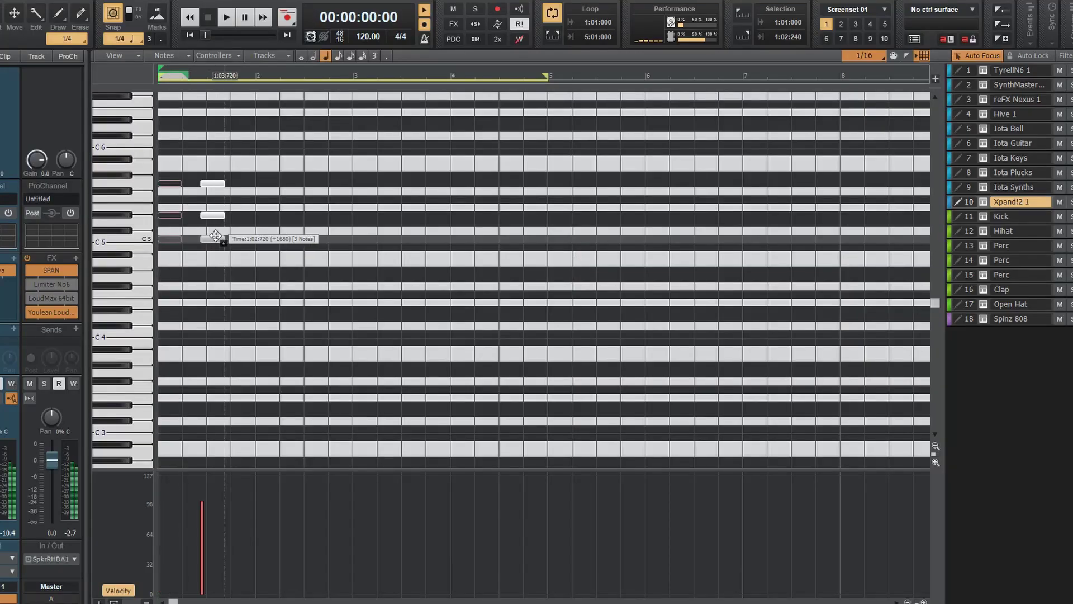
- Draw the 1:03 and 2:01 chords, moving the low 2:01 note up to G#5, and audition them
drag(219, 238, 221, 237)
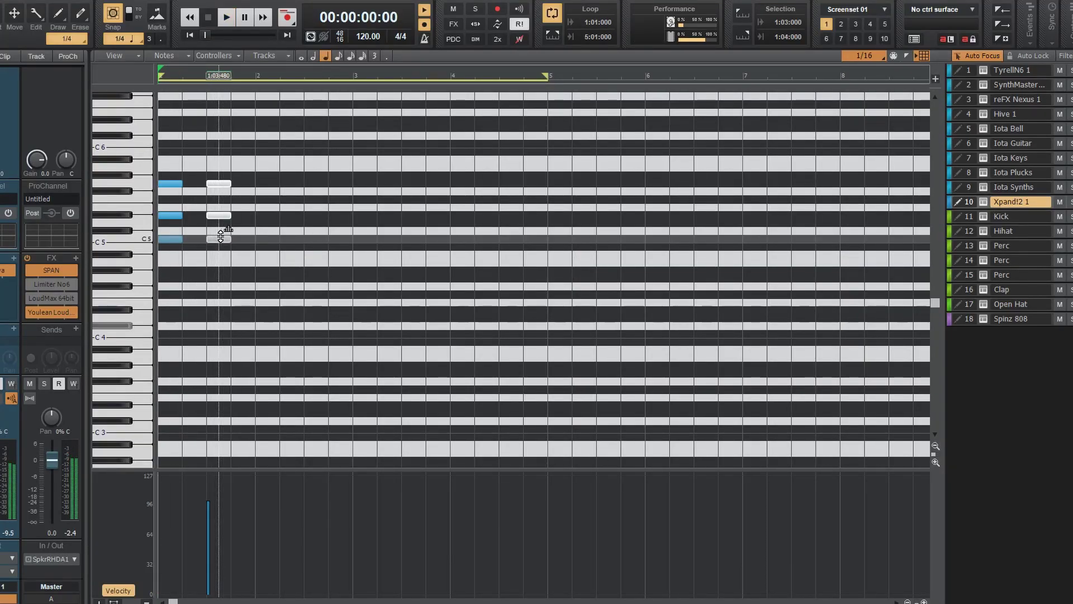
click(262, 271)
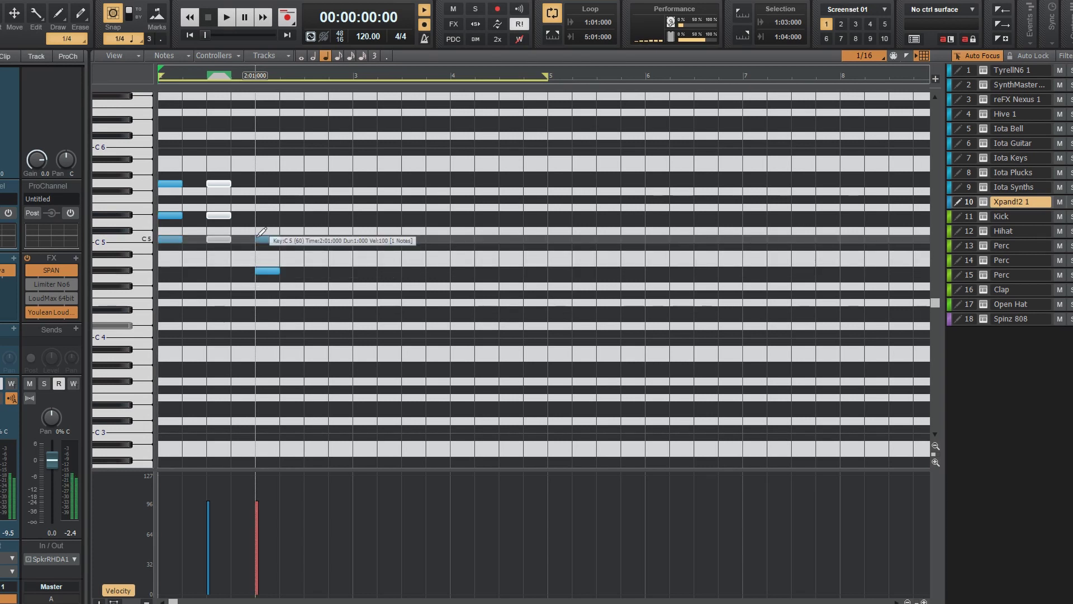
click(260, 239)
key(space)
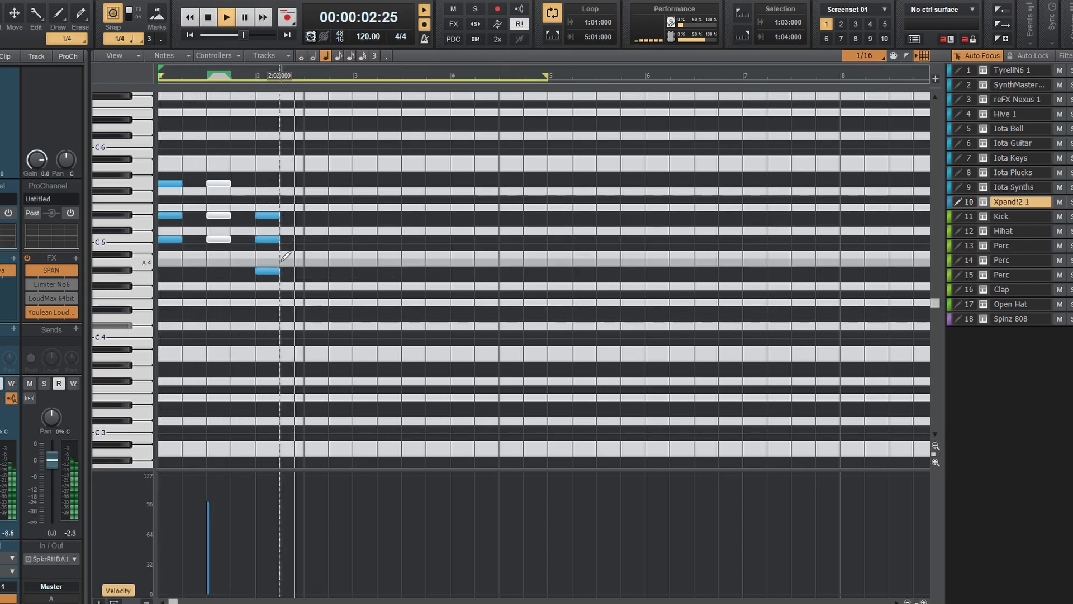
key(space)
drag(269, 270, 270, 177)
key(space)
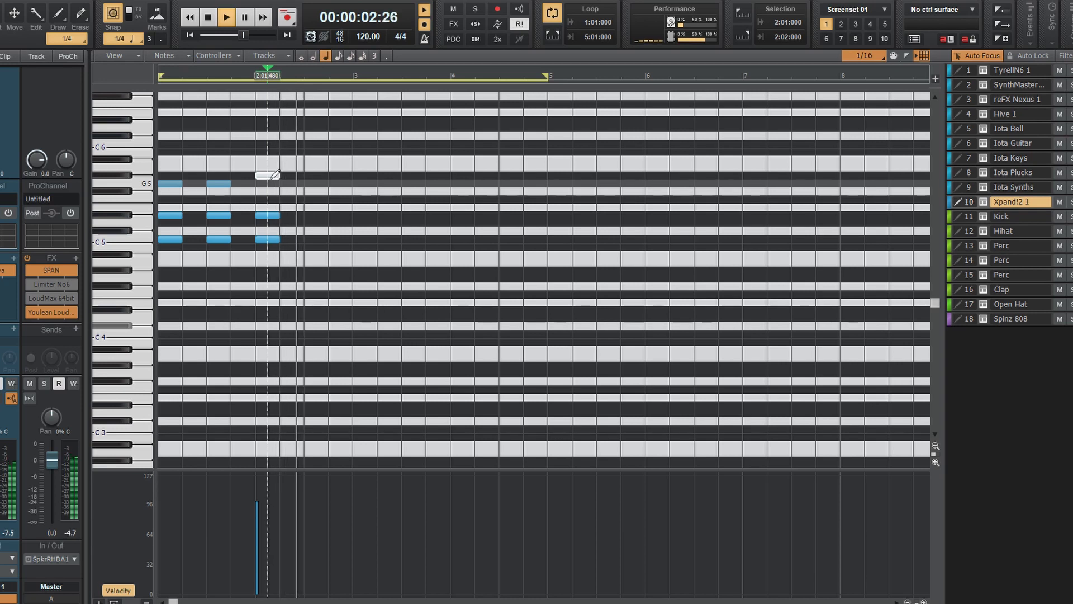
key(space)
key(space)
key(space)
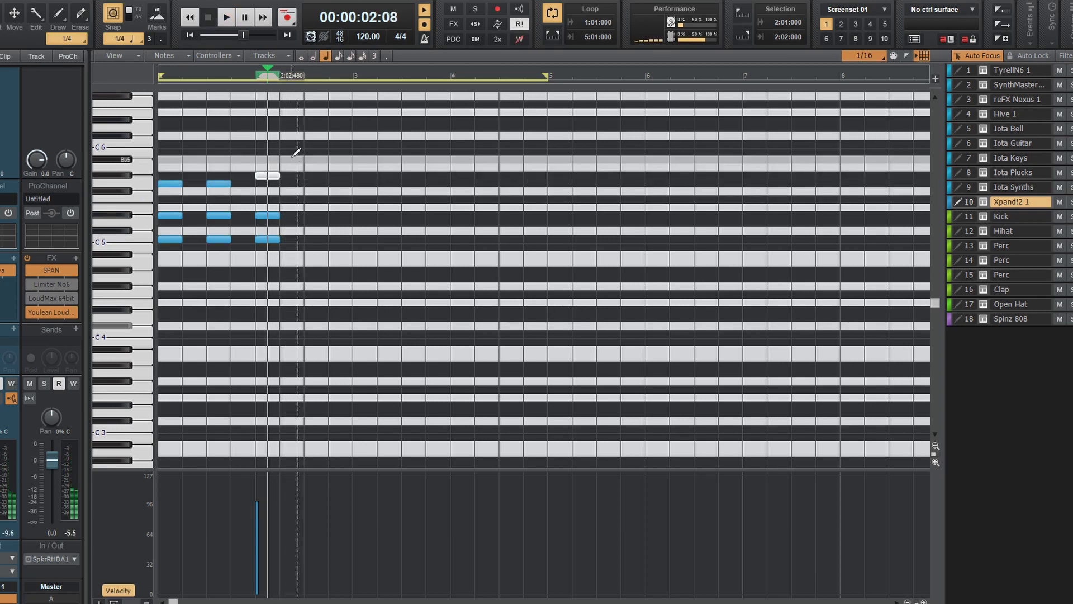
- Raise one 2:01 note a semitone and build the 2:03 chord from G5, F5 and C5
click(287, 149)
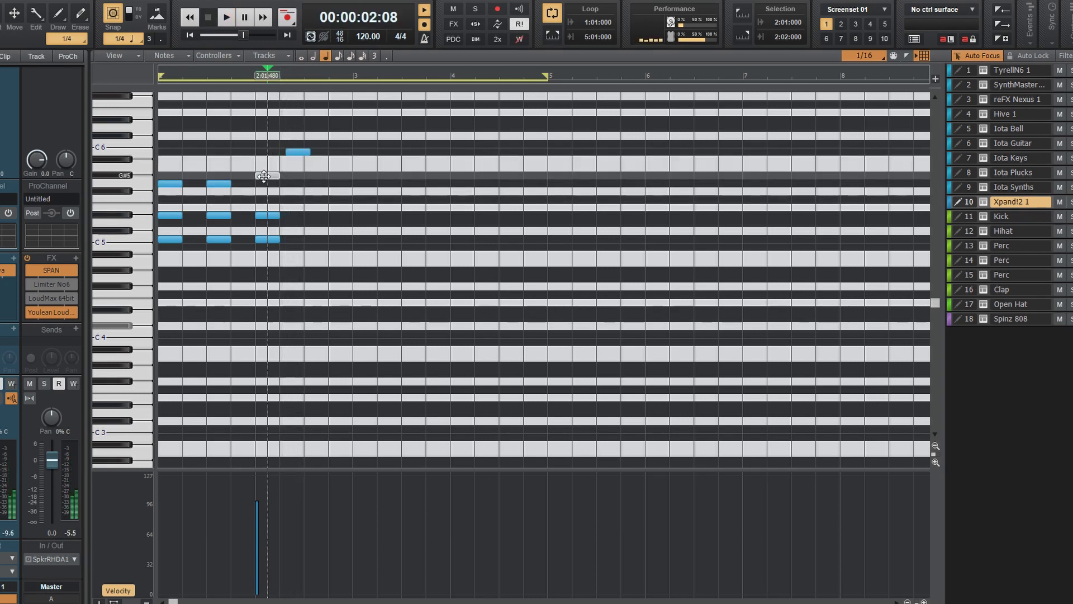
drag(268, 216, 274, 201)
key(space)
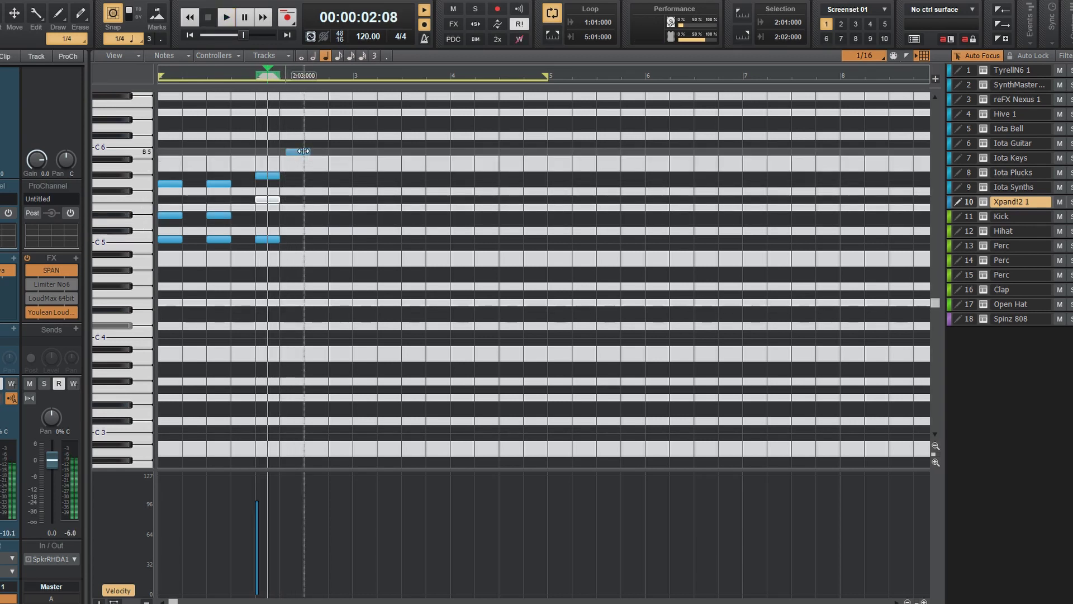
drag(297, 152, 319, 175)
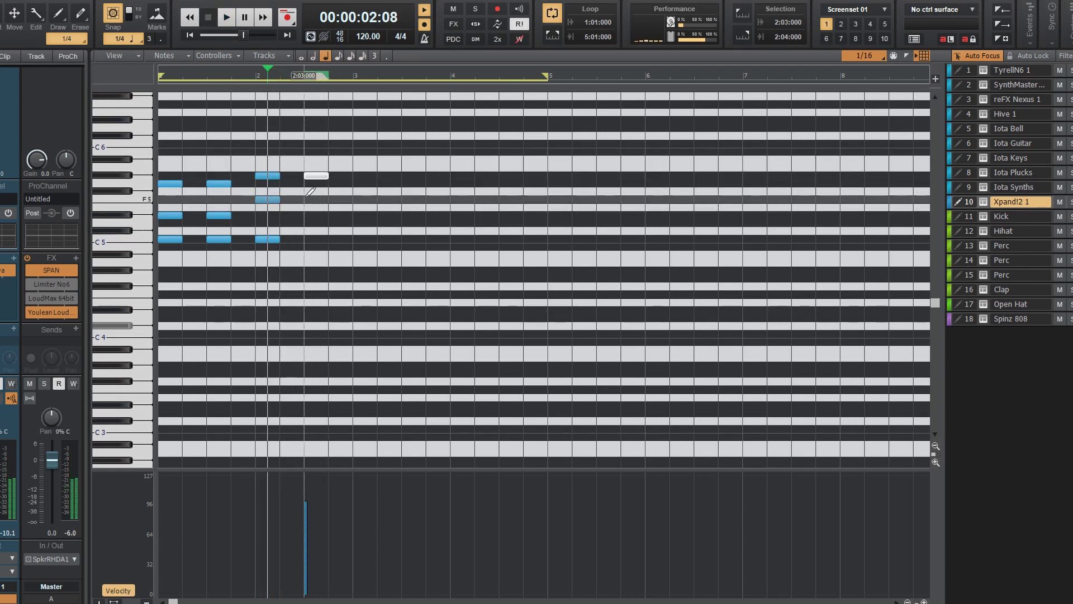
click(308, 200)
click(309, 238)
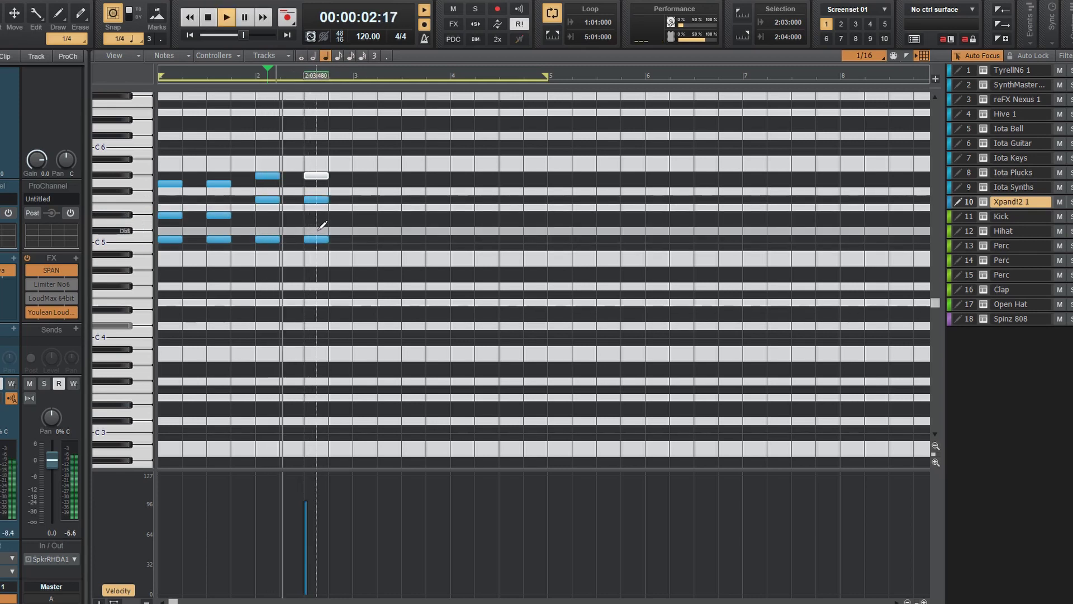
- Lower all the chords by about eight semitones and play the full progression
key(ctrl+a)
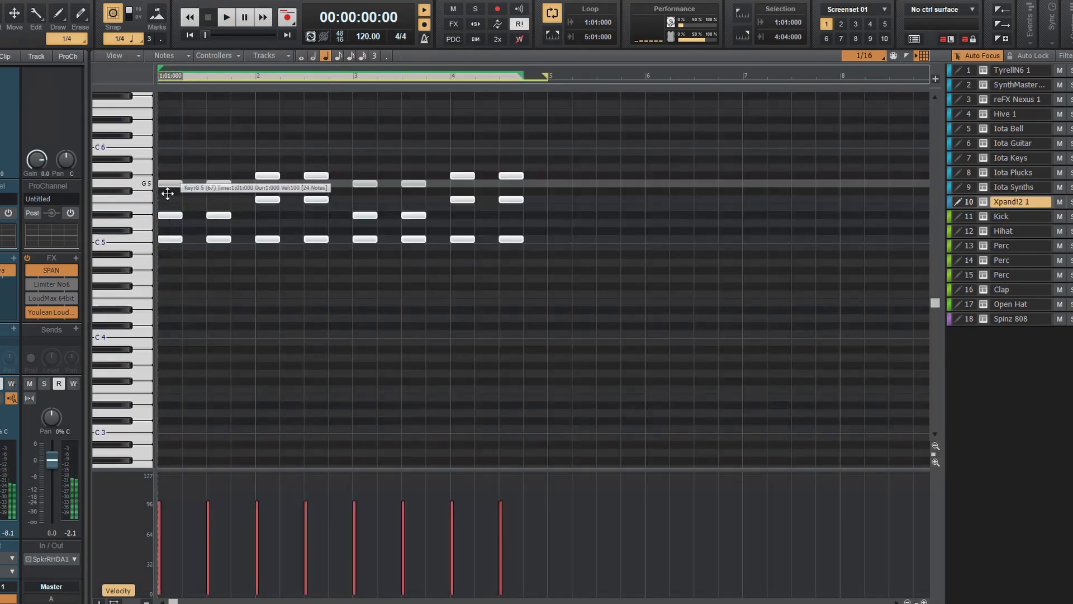
drag(167, 194, 163, 247)
key(space)
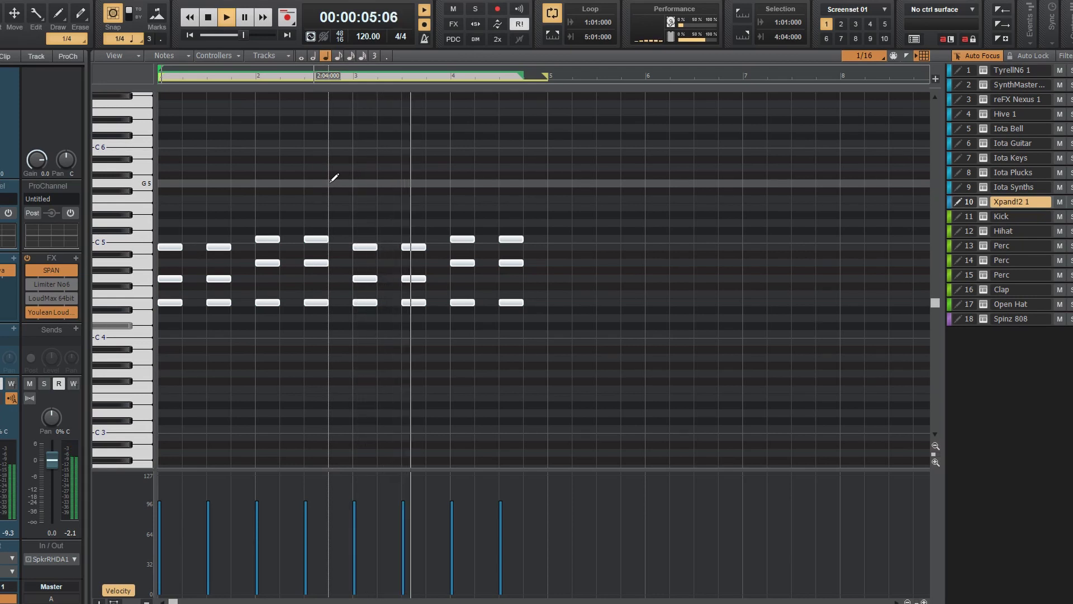
key(ctrl+shift+a)
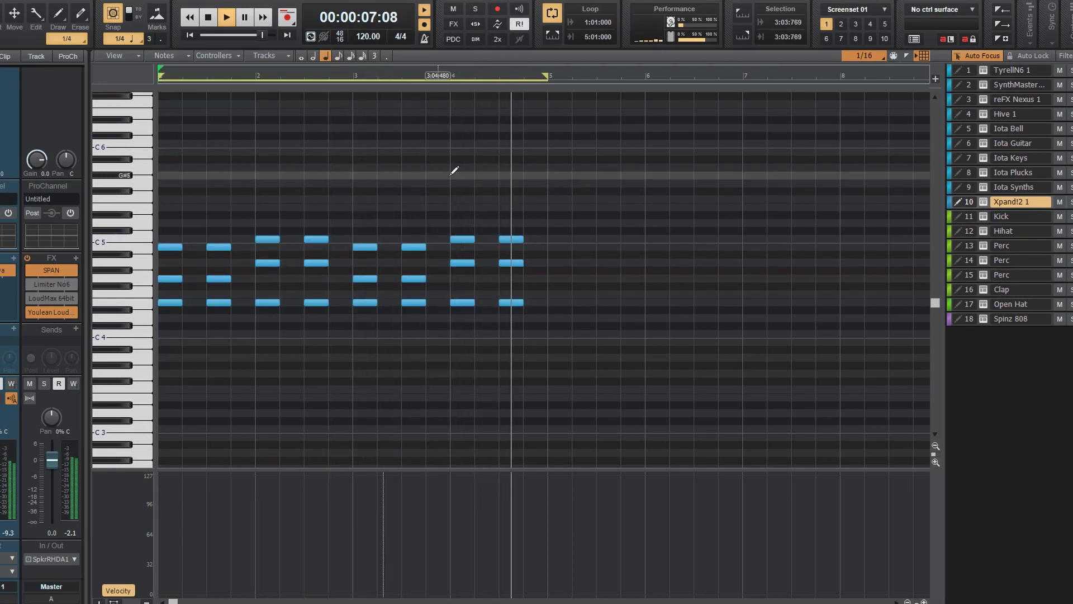
key(space)
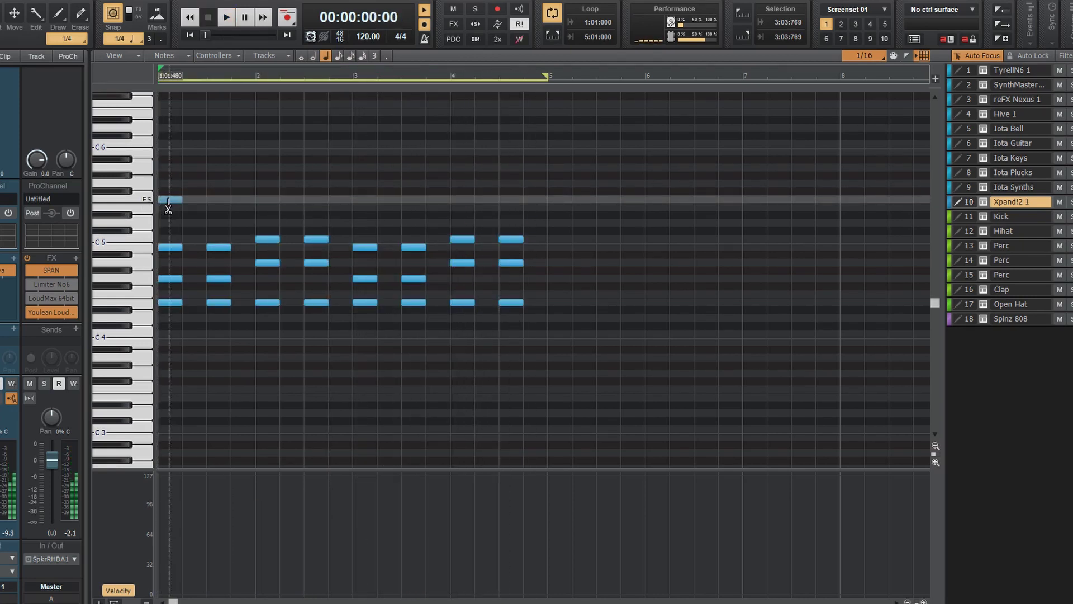
- Add melody notes at 1:01, E5 at 1:03, Eb5 at 2:01 and F#5 at 2:03, then audition
click(168, 207)
key(space)
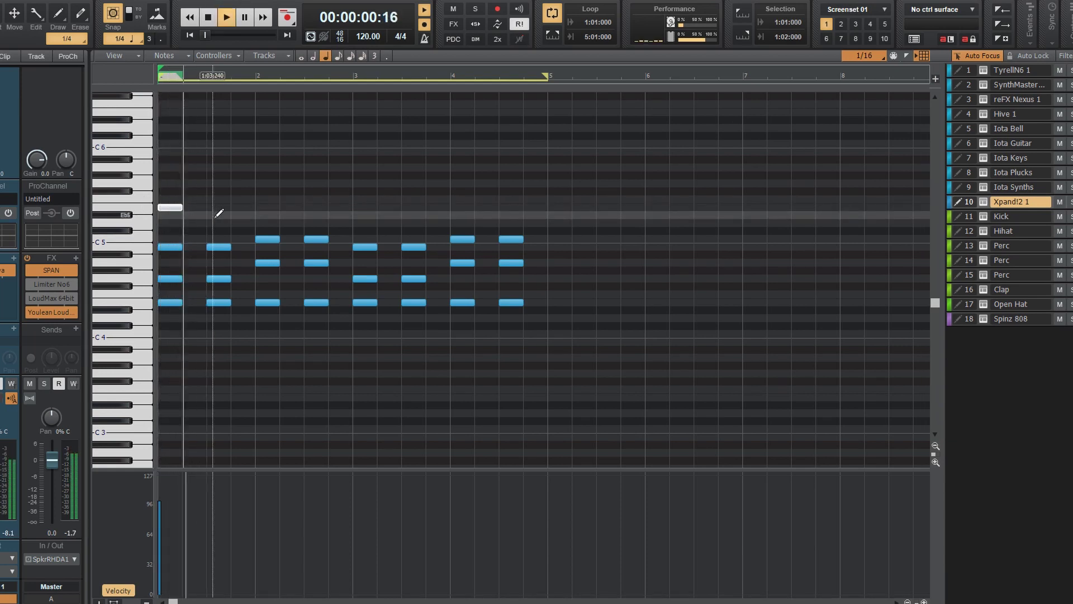
key(space)
click(216, 223)
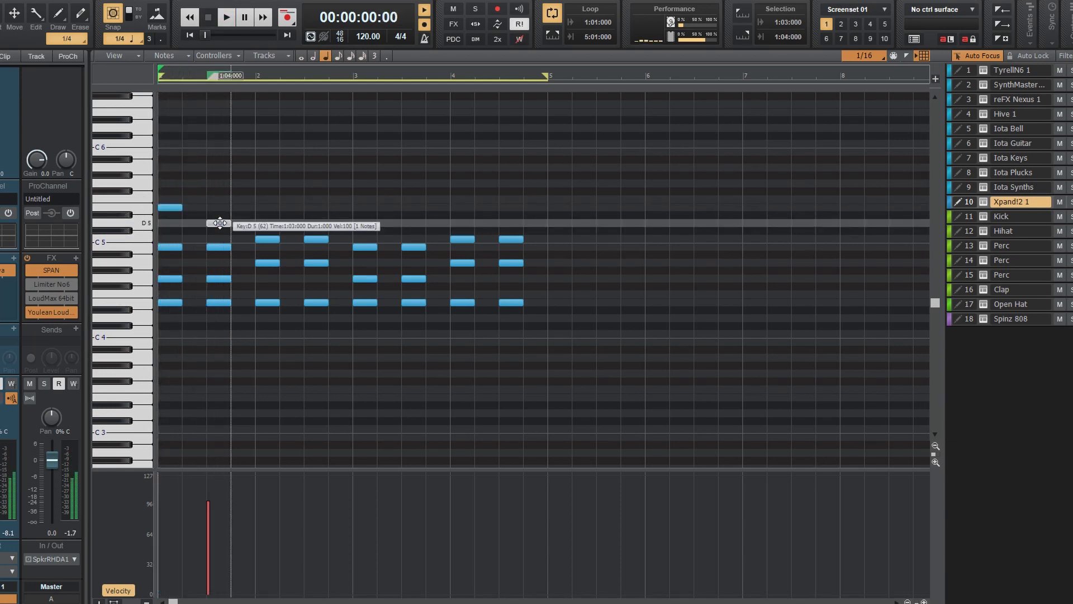
click(257, 214)
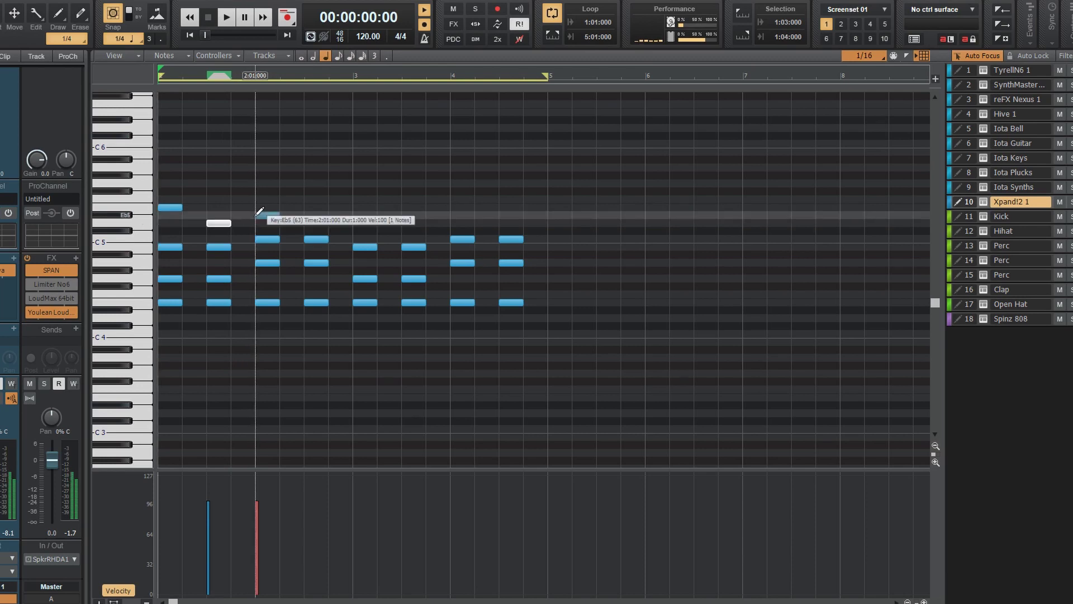
click(217, 223)
drag(217, 223, 217, 212)
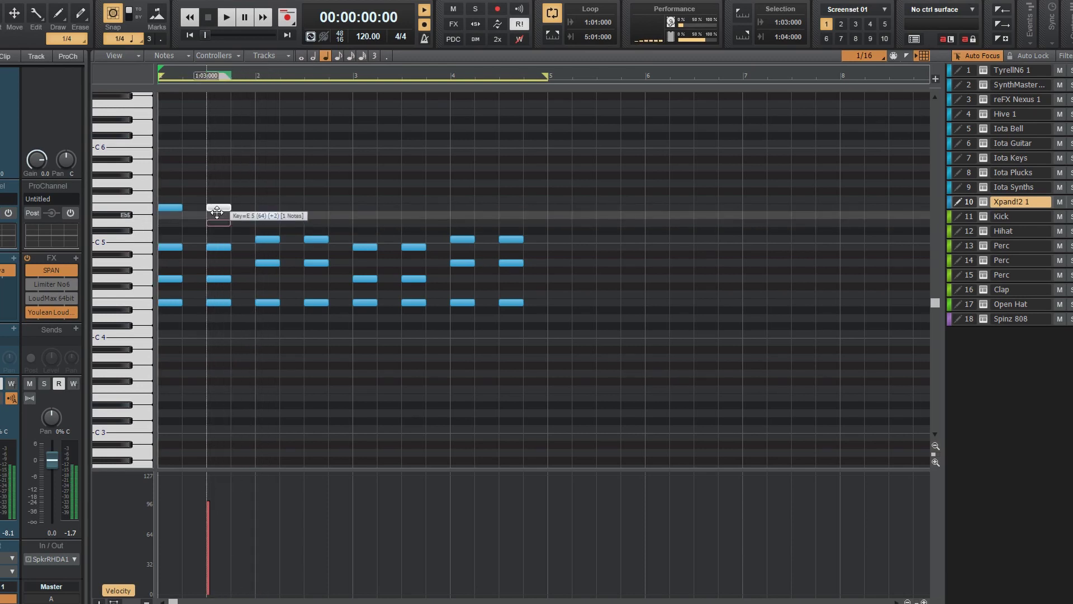
click(267, 215)
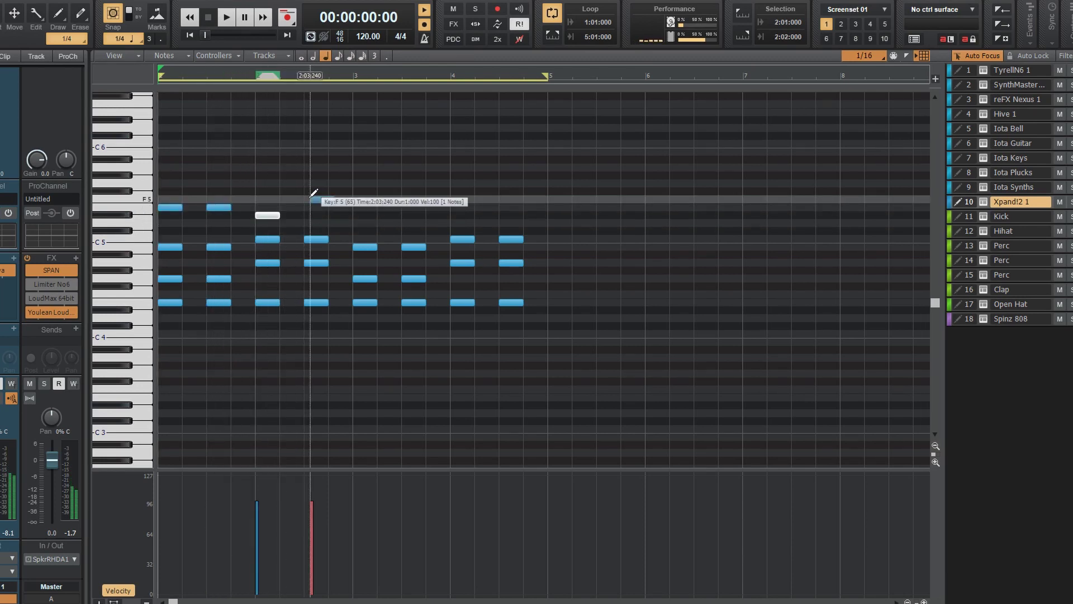
click(311, 197)
drag(322, 199, 317, 192)
key(space)
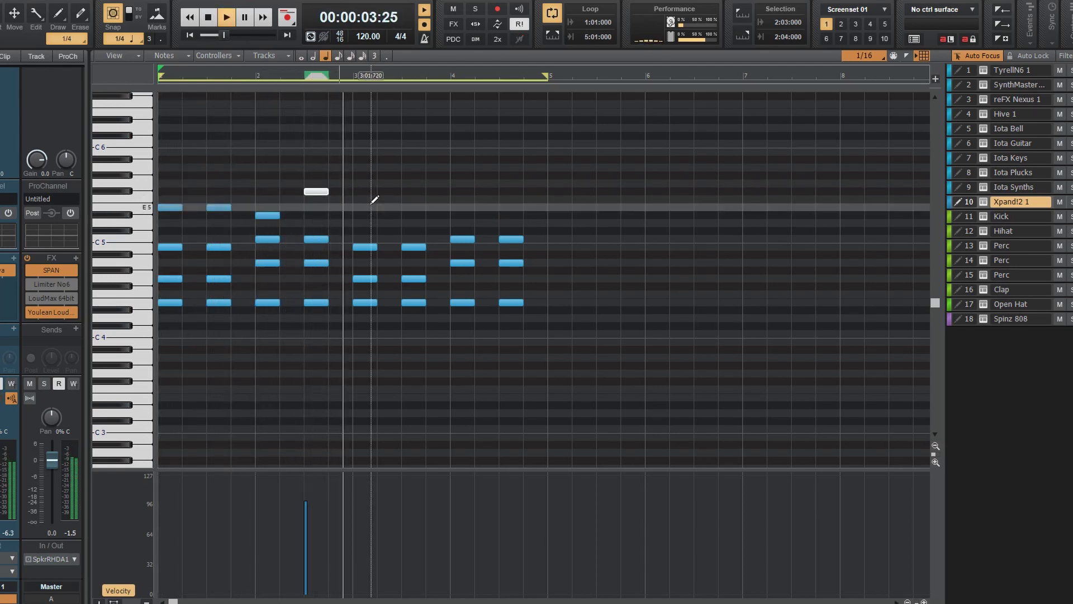
key(space)
- Add E5 melody notes at 3:01 and 3:03 and an F#5 at bar 4
click(364, 207)
click(408, 207)
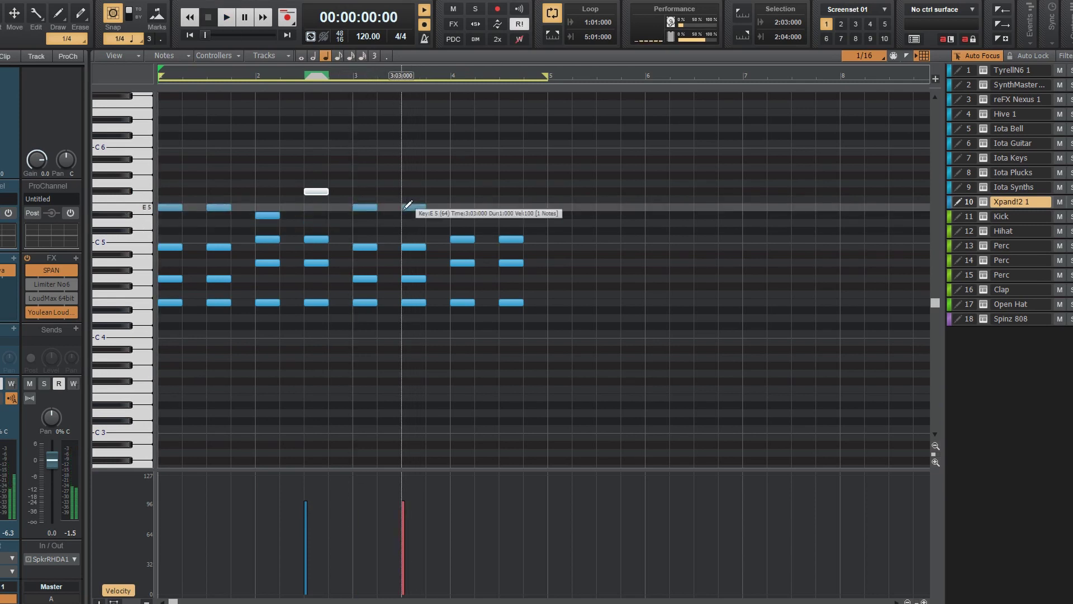
click(456, 191)
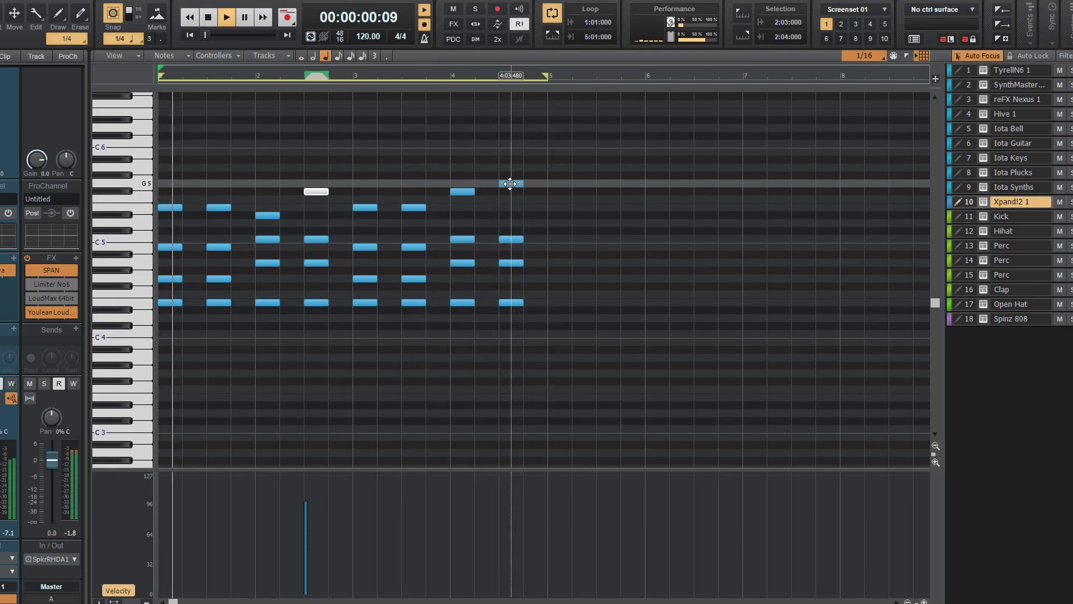
key(space)
- Hide the Piano Roll, solo Xpand!2 track 11 and close its instrument window
key(ctrl+a)
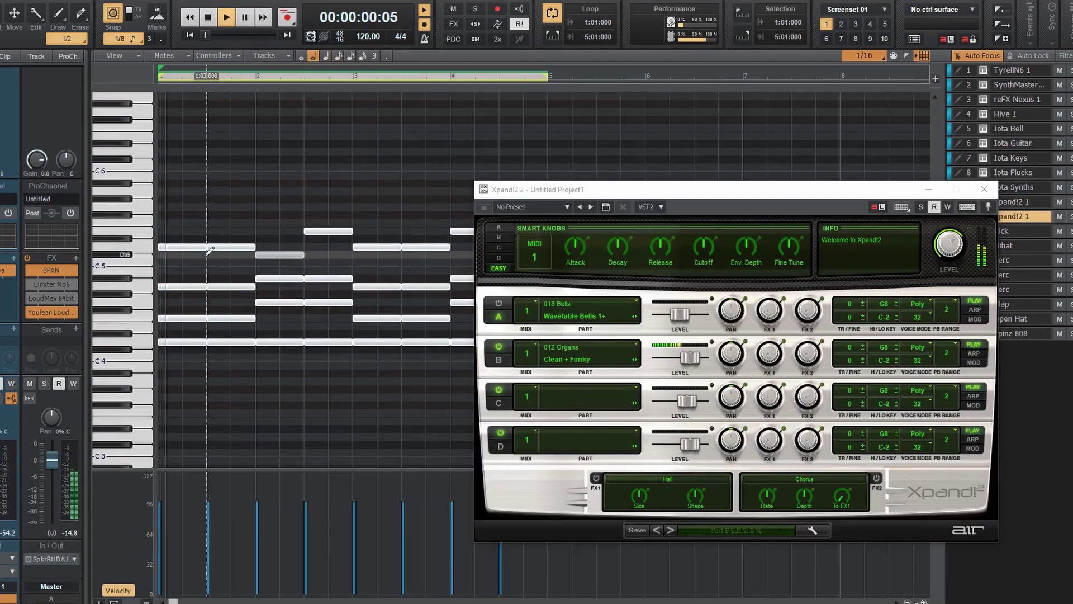
key(space)
key(space)
key(d)
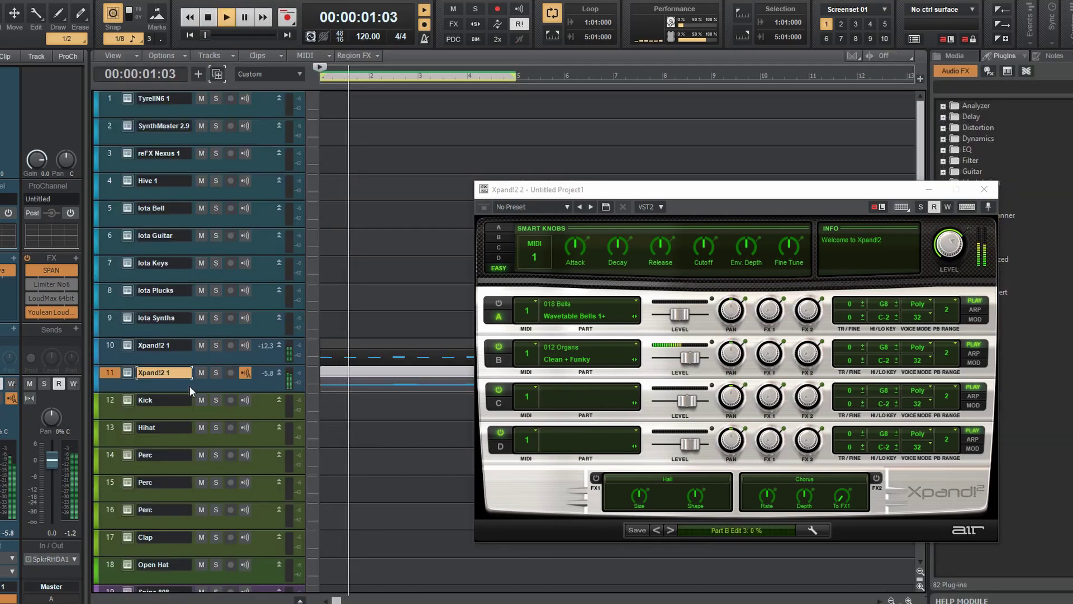
click(215, 373)
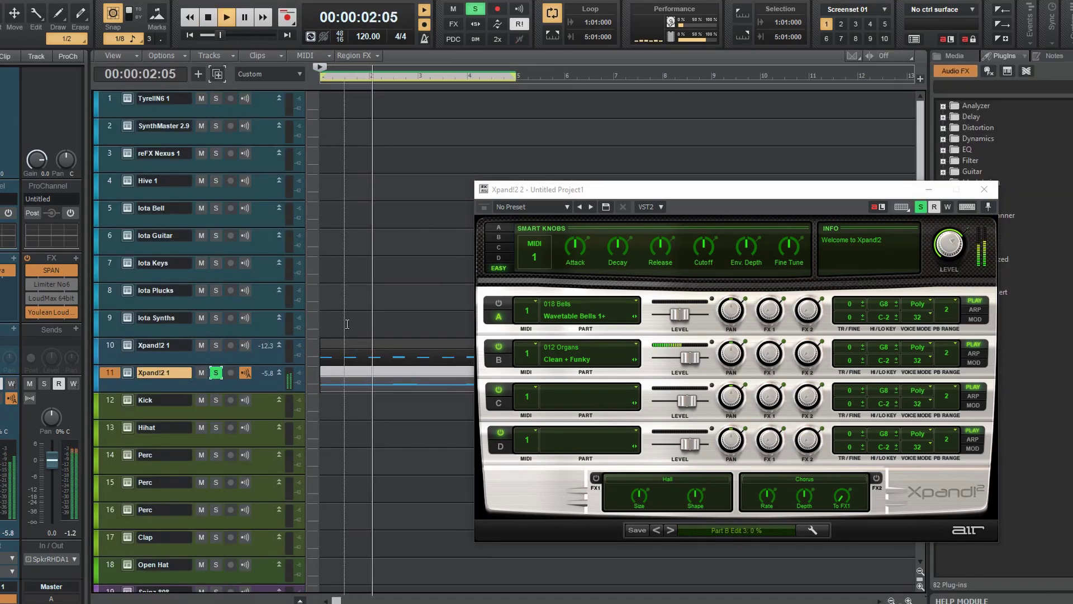
click(984, 189)
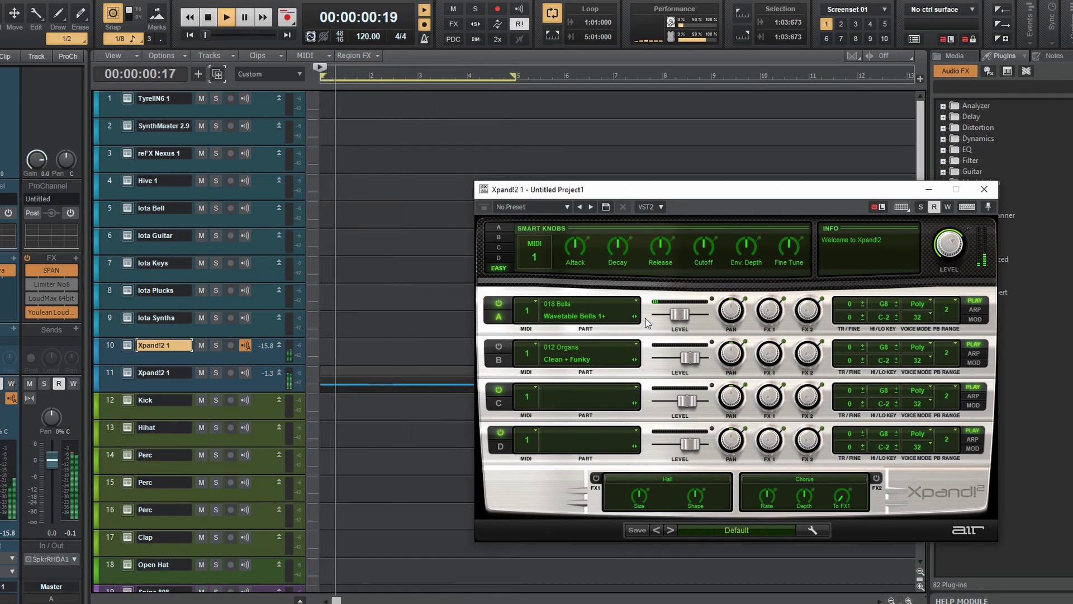
- Arm track 10, record an Xpand!2 melody take, then start a new recording pass
key(space)
click(230, 345)
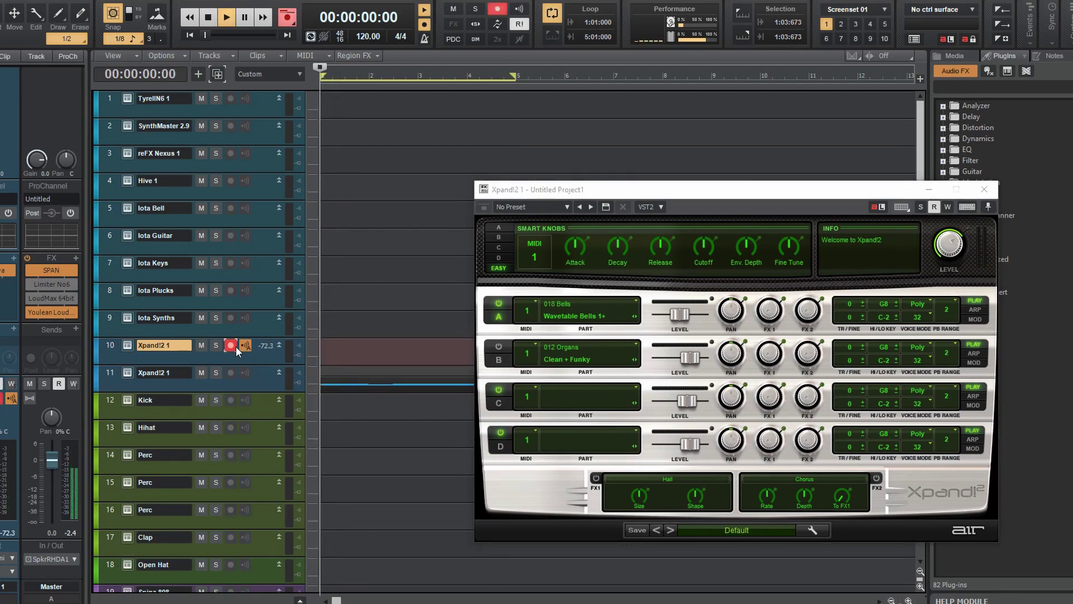
key(space)
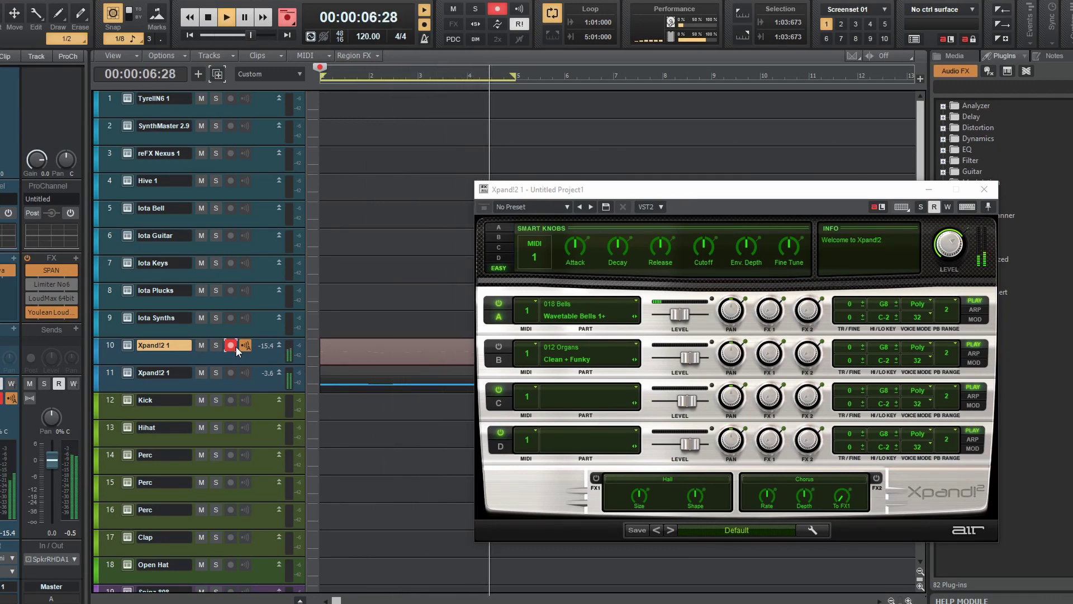
key(space)
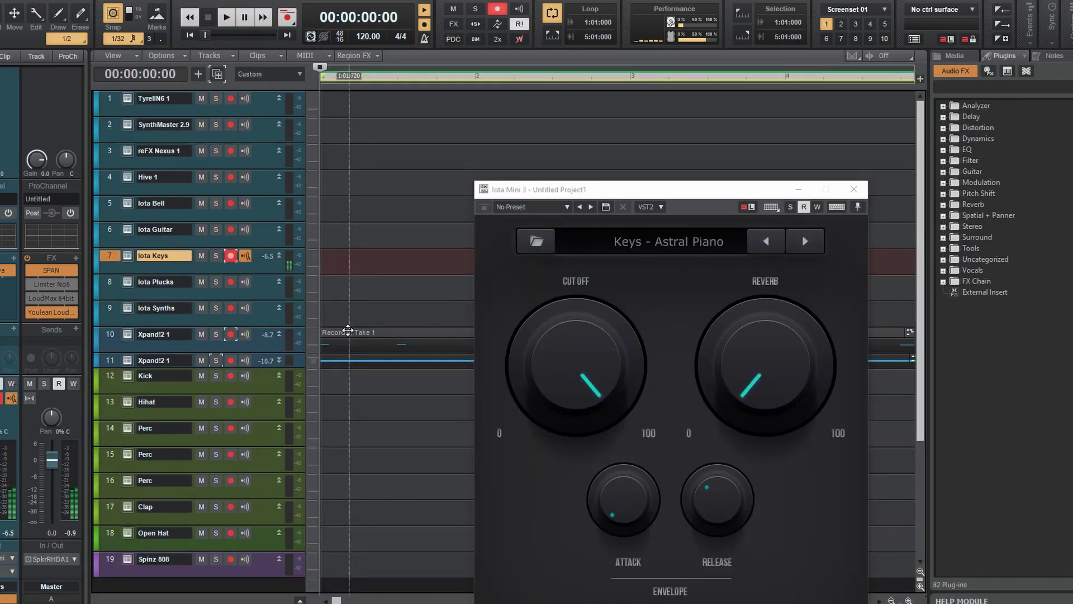
key(r)
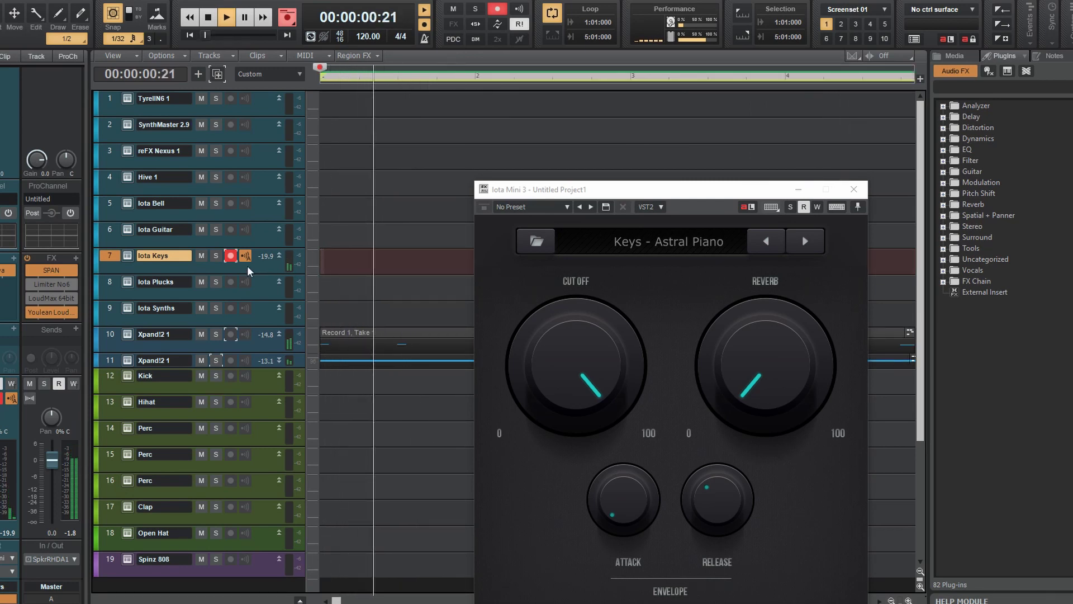
- Audition the Iota Keys take soloed with Xpand!2 tracks 10 and 11, then clear all solos
click(216, 256)
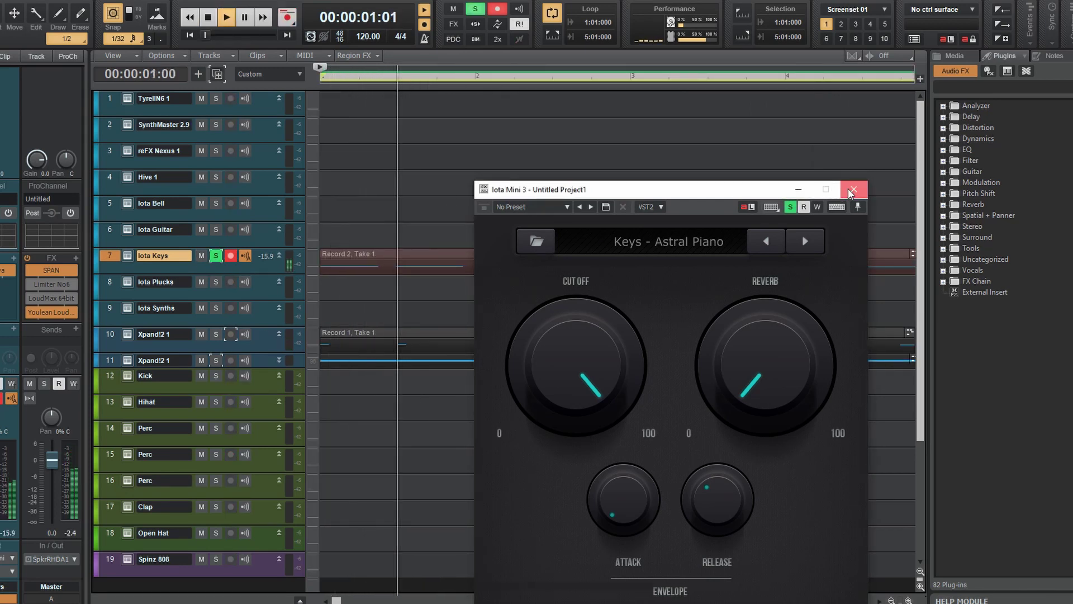
click(852, 190)
click(216, 361)
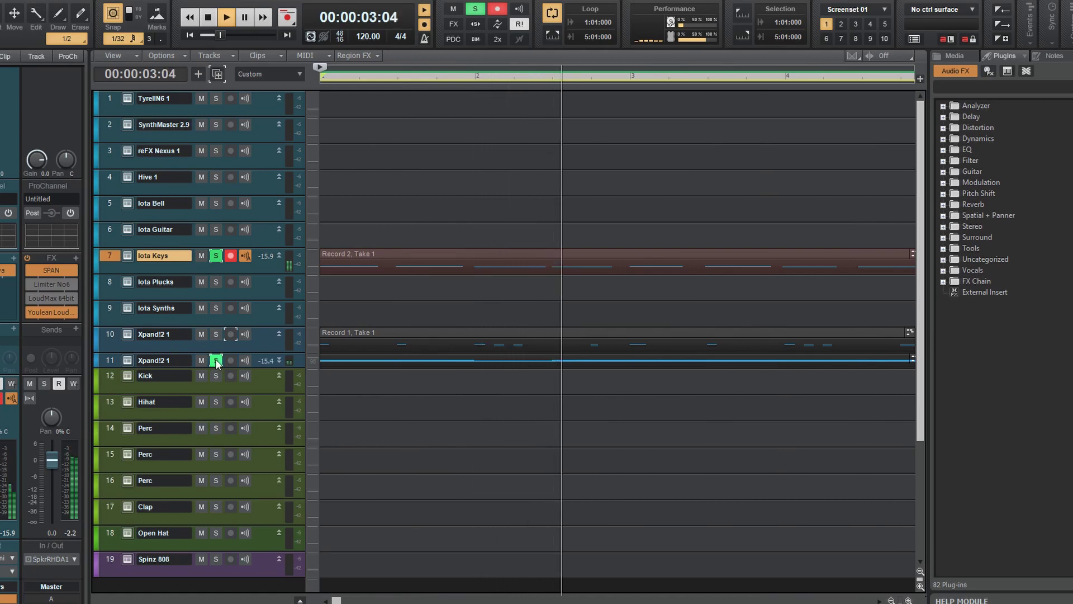
click(216, 333)
click(371, 256)
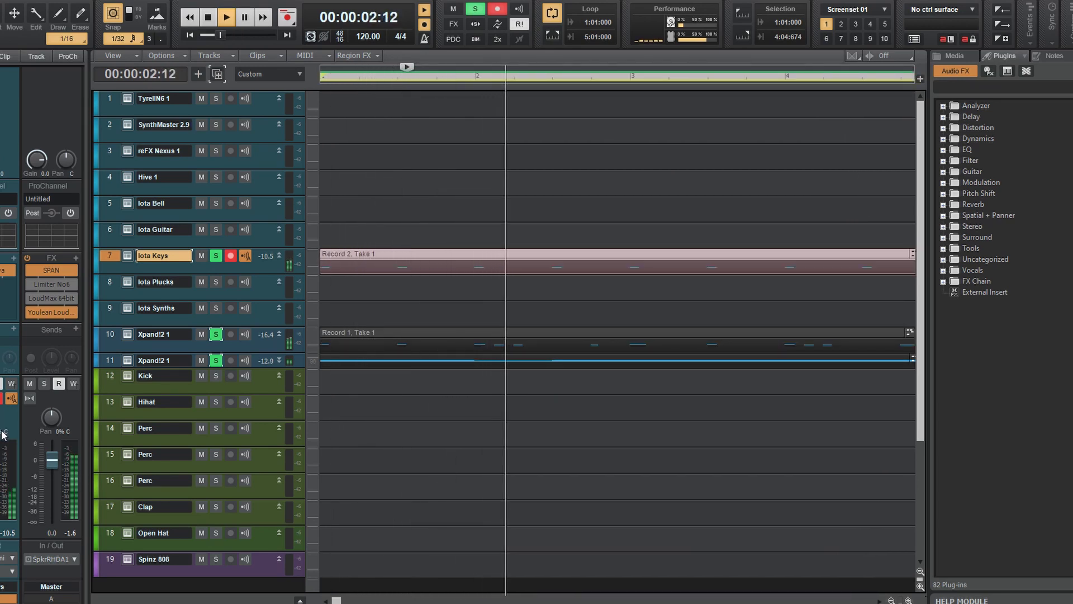
click(475, 9)
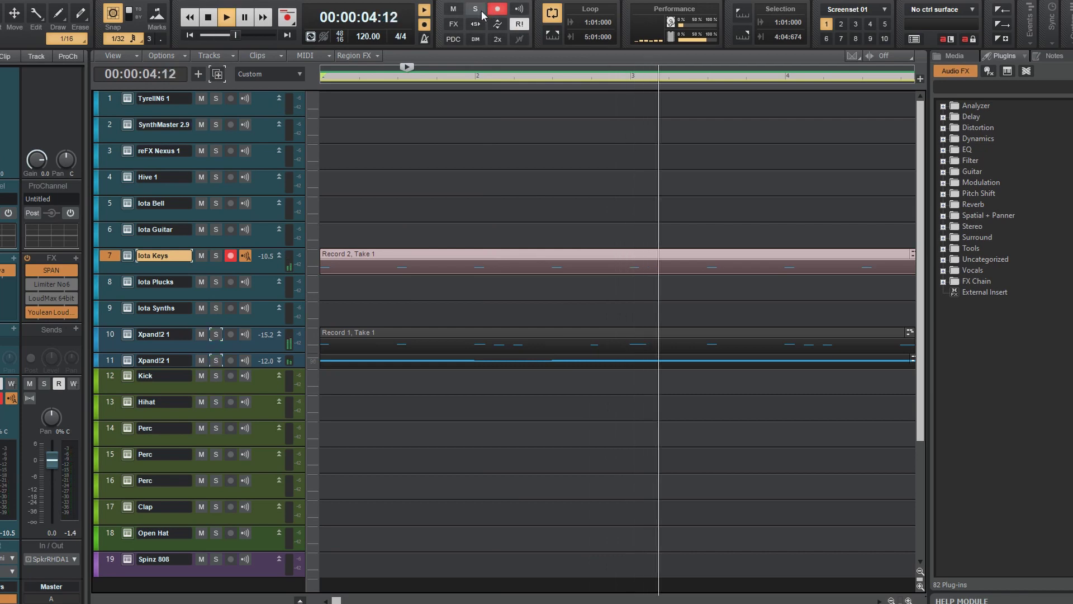
scroll(600, 184, down, 2)
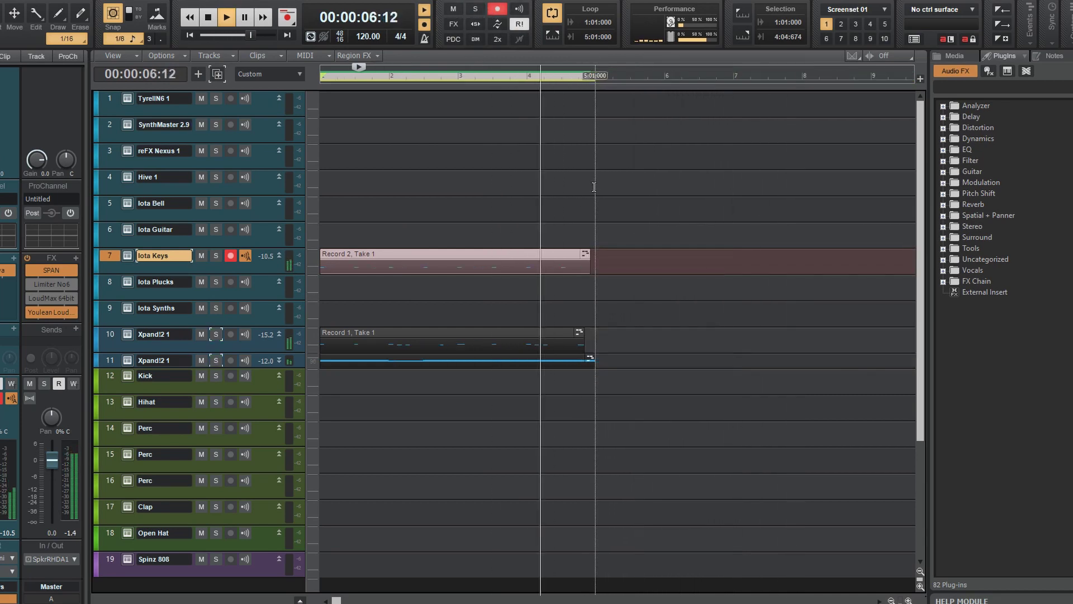
key(space)
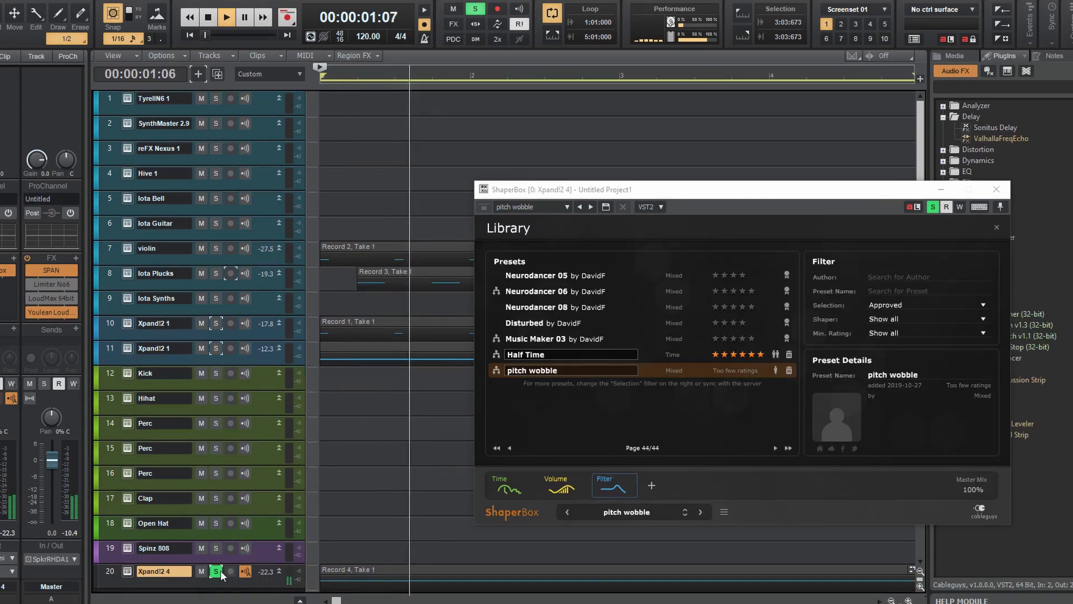
- Set ShaperBox's Master Mix on the Xpand!2 4 choir track to 27%
click(220, 573)
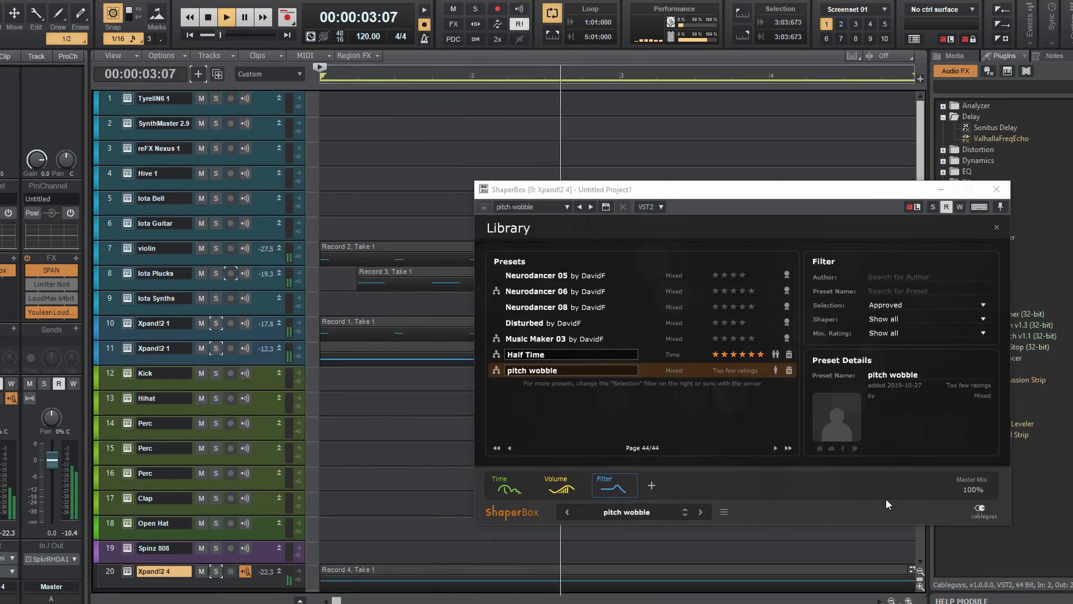
drag(975, 491, 975, 506)
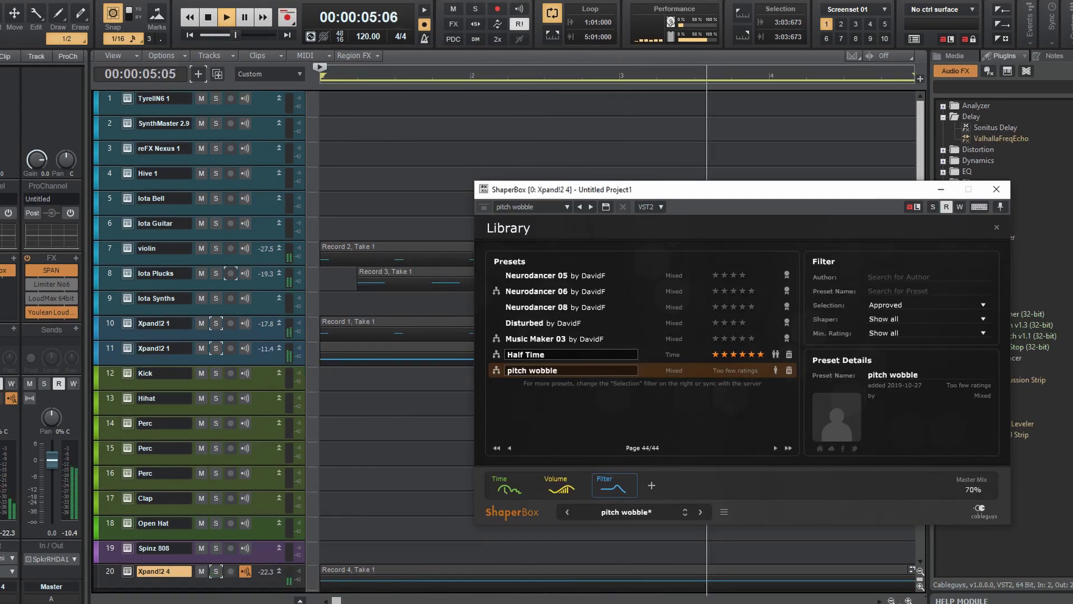
drag(974, 490, 975, 524)
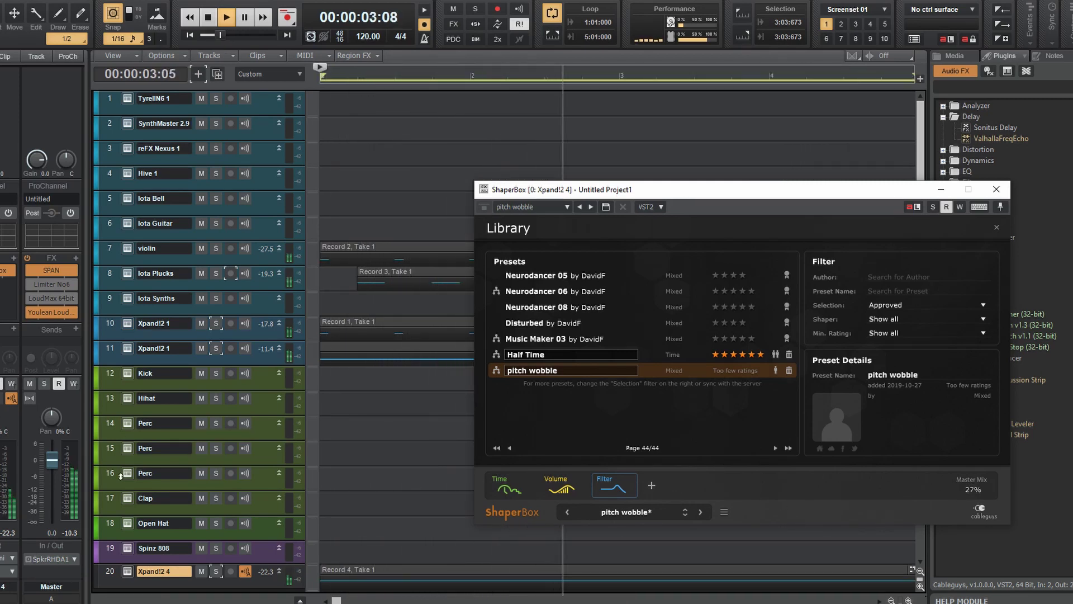
click(216, 571)
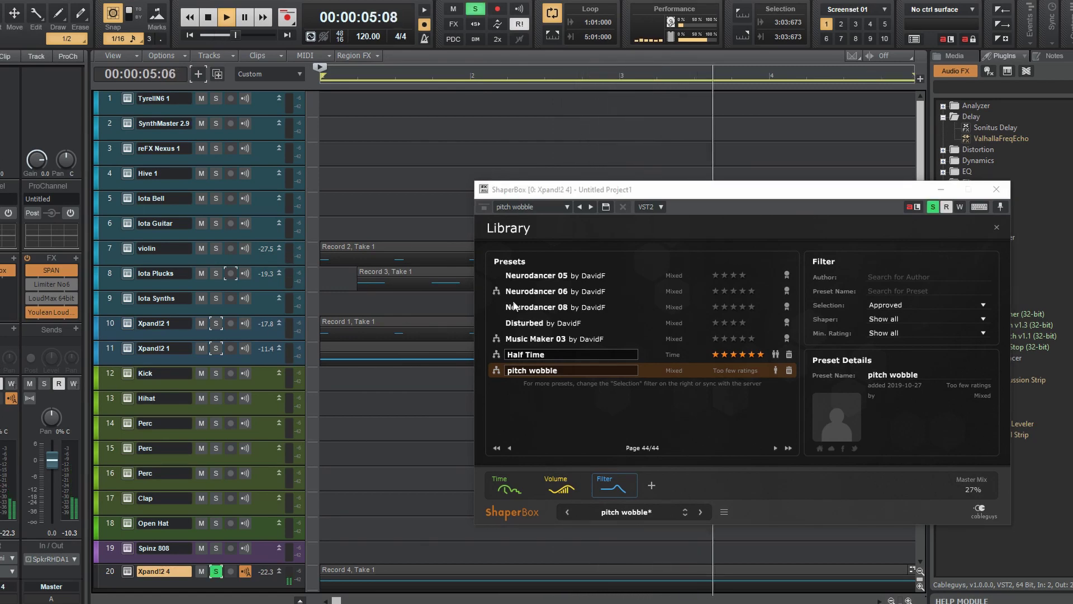
click(1006, 191)
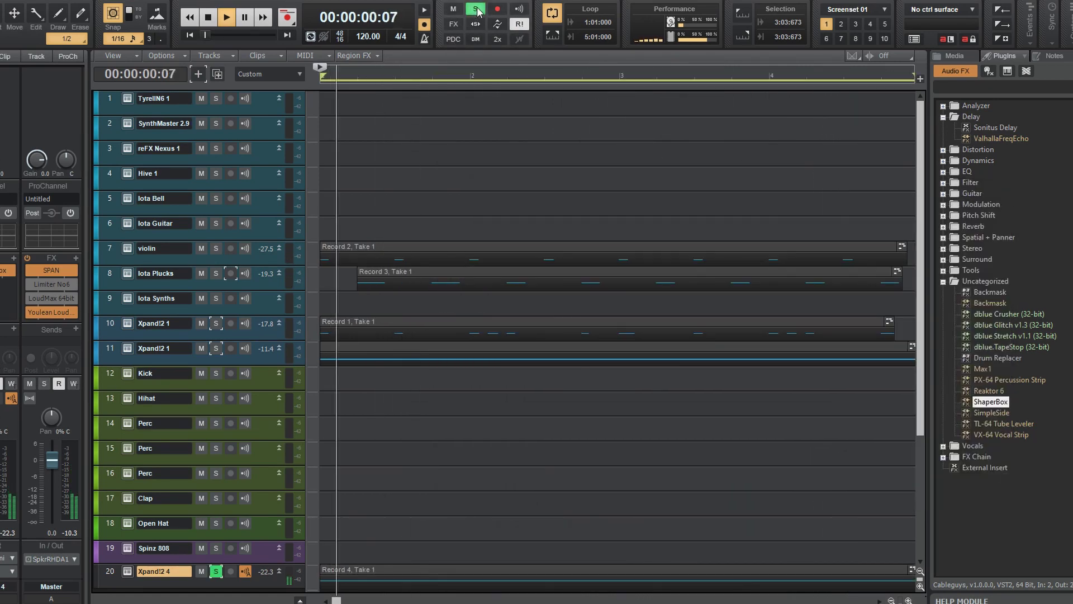
- Record an 808 line on the armed Spinz 808 track and set TDR Nova's ratio to 3.7:1
scroll(232, 412, down, 2)
click(231, 411)
key(r)
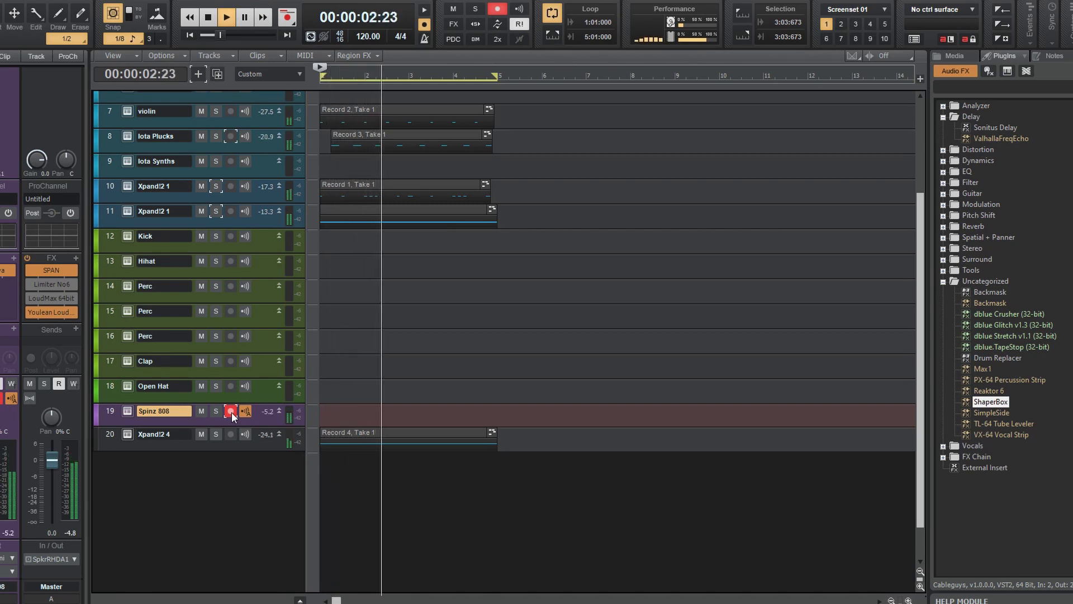
key(space)
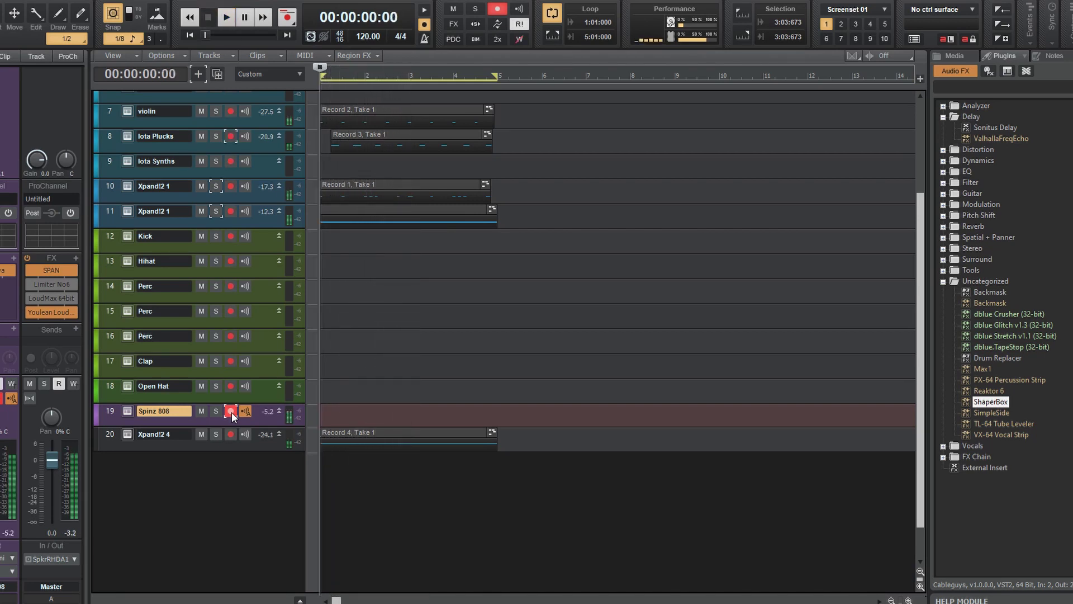
key(space)
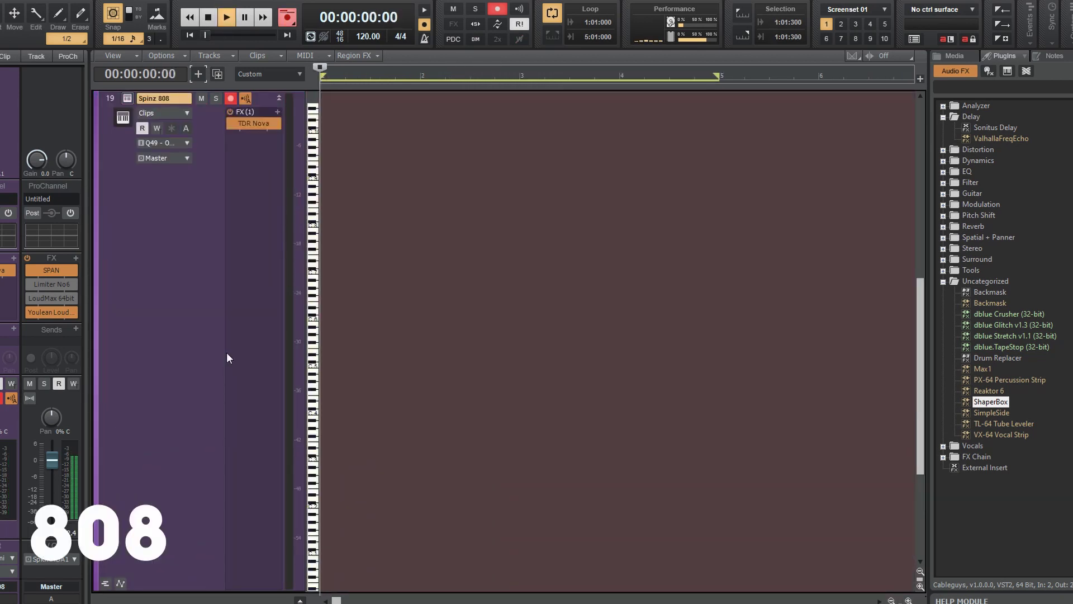
key(space)
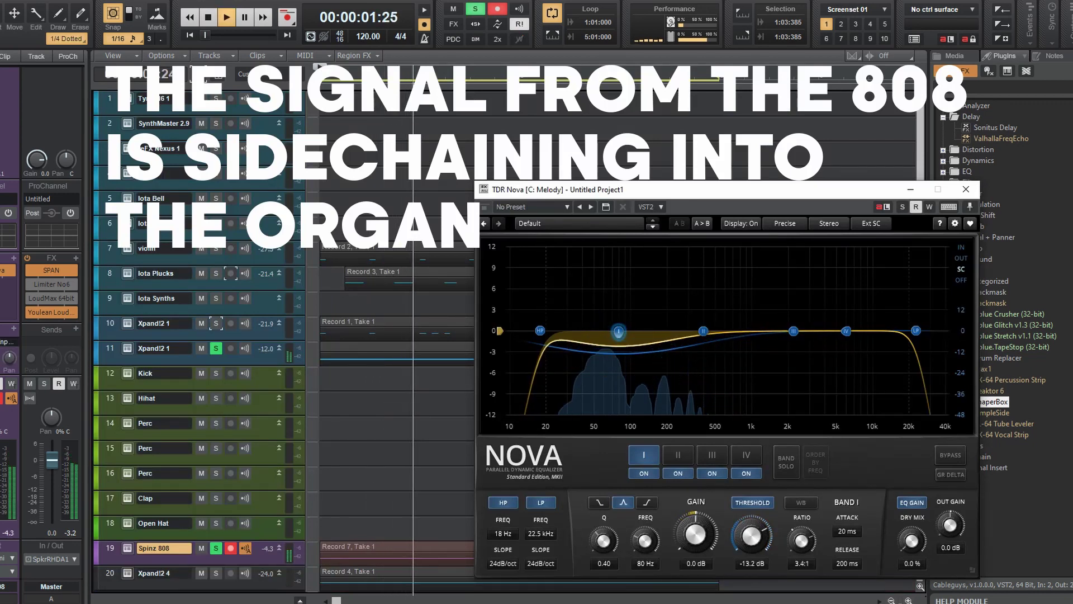
drag(801, 540, 847, 559)
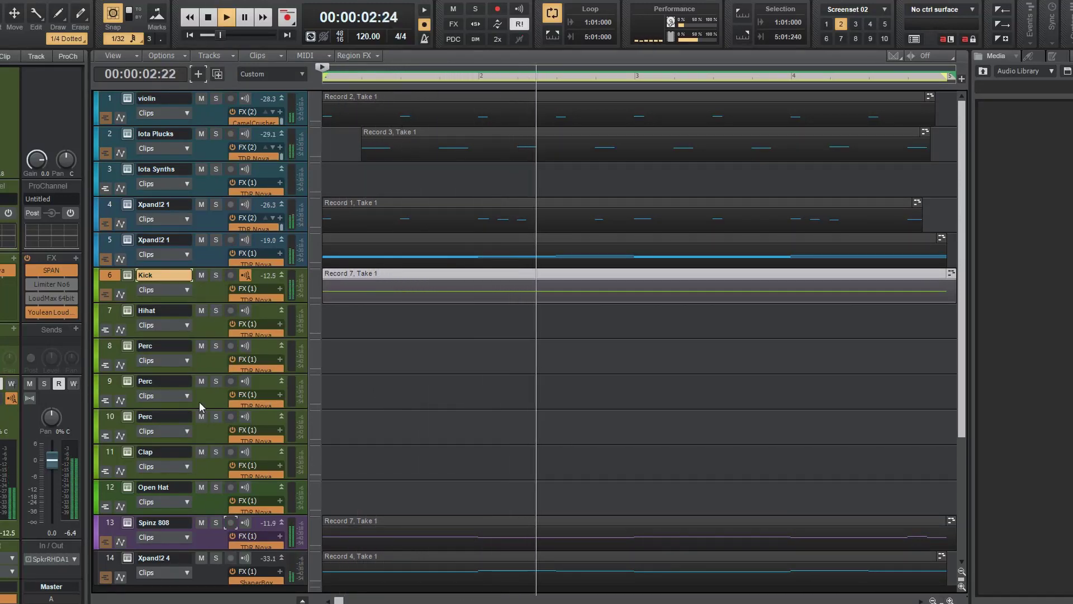
- Open the Clap track's ADSR Sample Manager and browse to the PVLACE drumkit claps
click(130, 460)
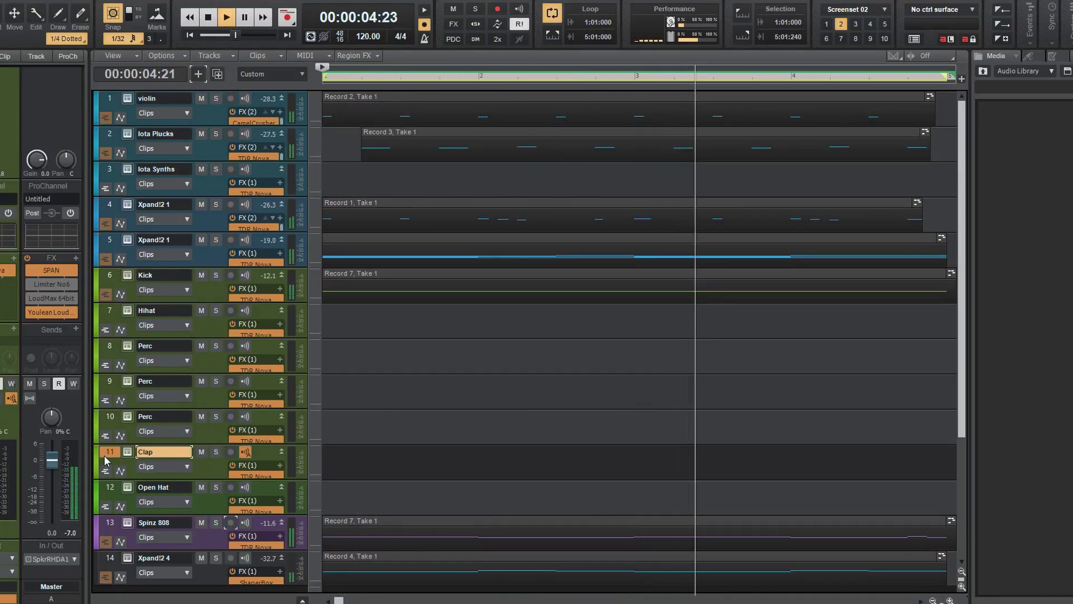
key(space)
double_click(130, 457)
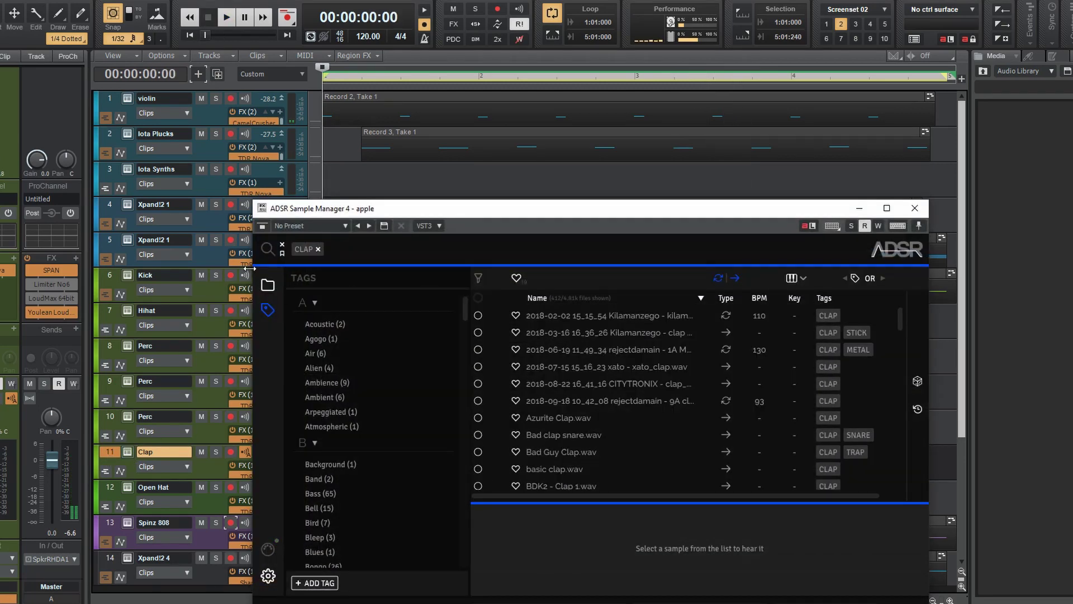
click(268, 285)
click(303, 325)
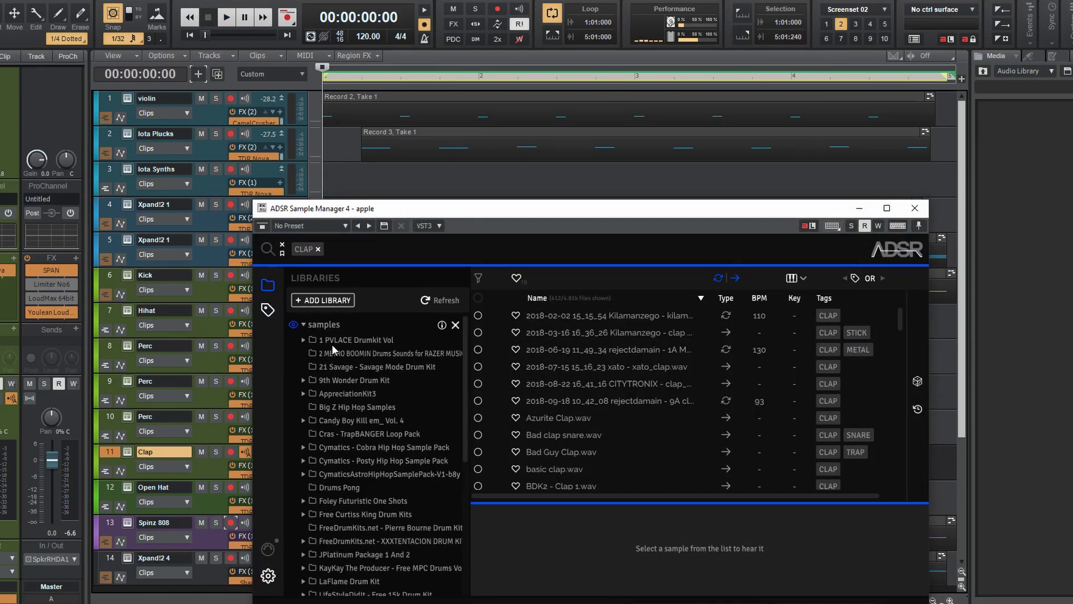
click(332, 342)
- Audition the PV_Clap samples, pick PV_Clap (OG), and play the beat
click(615, 415)
click(606, 450)
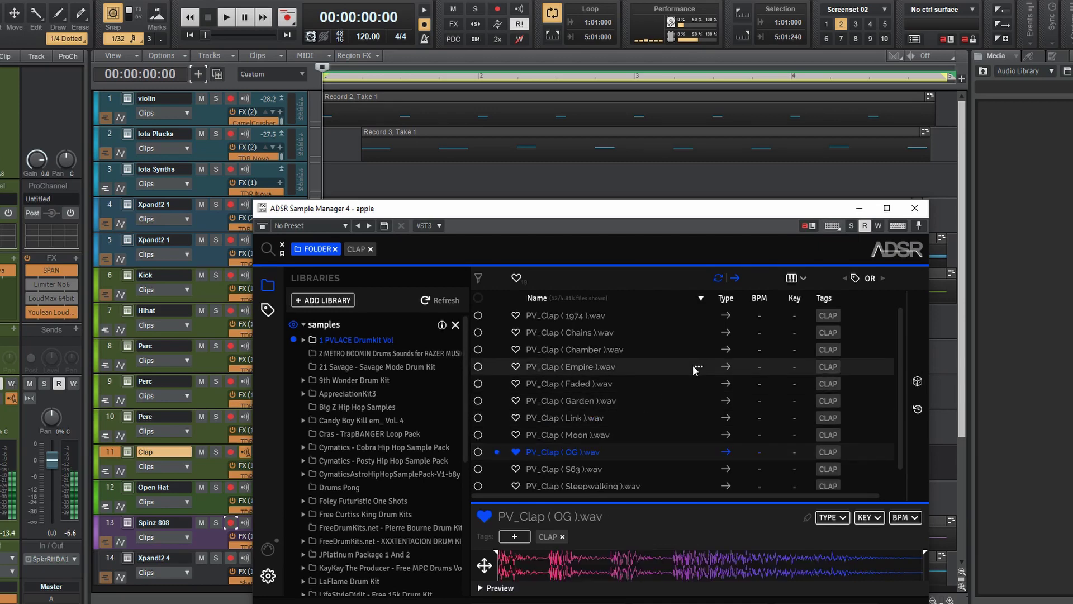
click(625, 418)
click(616, 401)
click(616, 418)
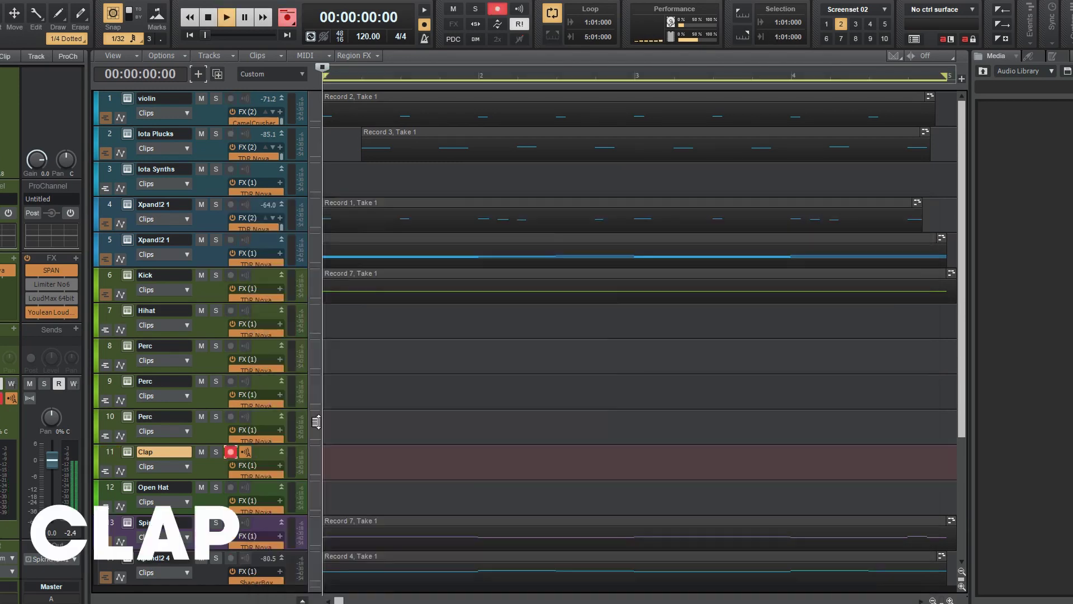
key(space)
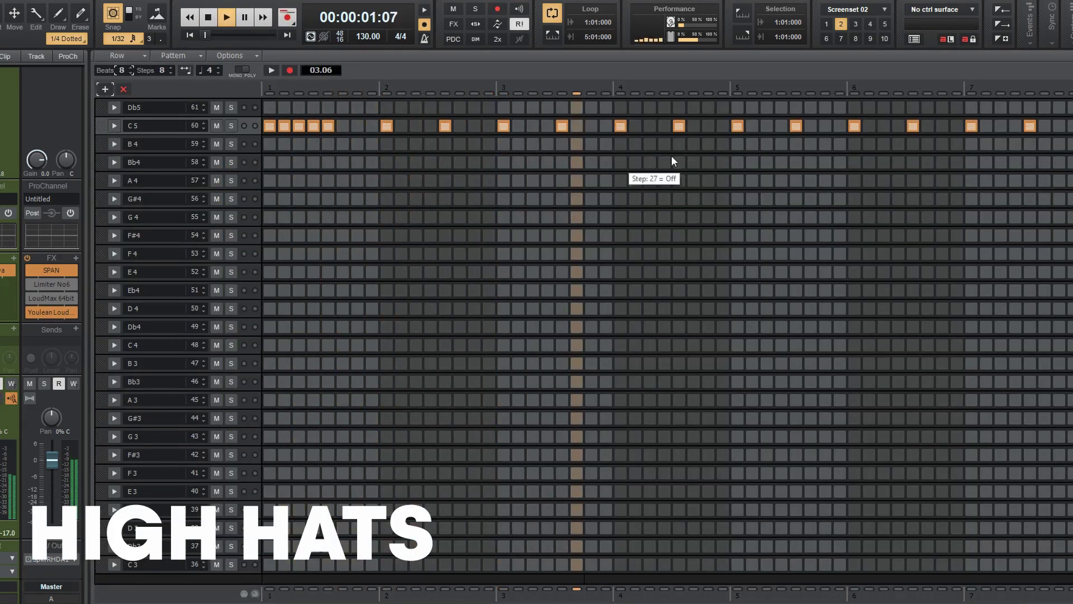
- Add three A4 hi-hat steps as a roll and audition the pattern
key(space)
click(653, 181)
key(space)
click(706, 182)
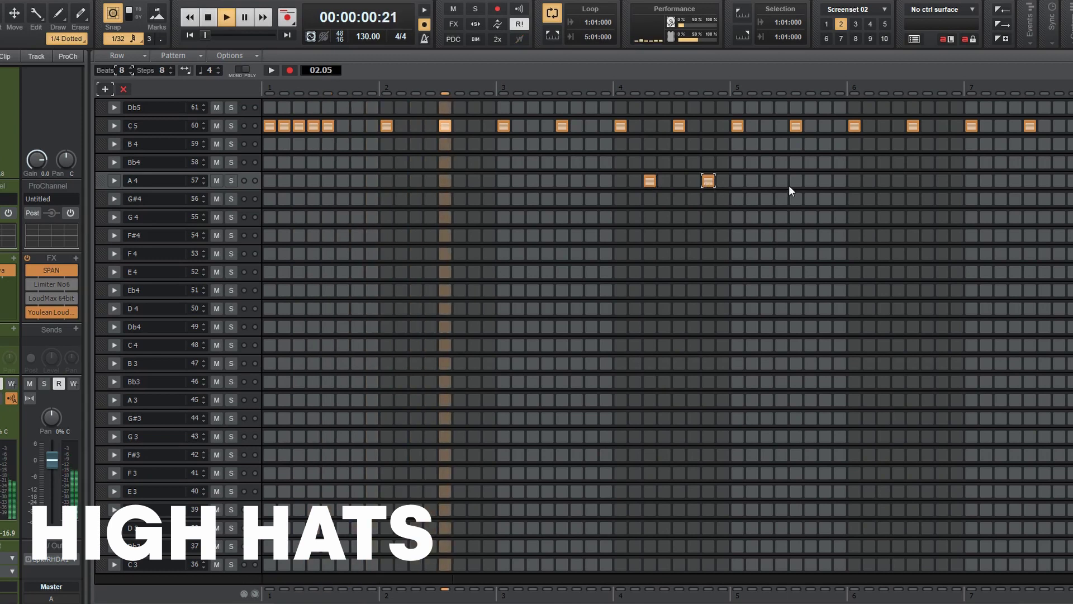
click(722, 180)
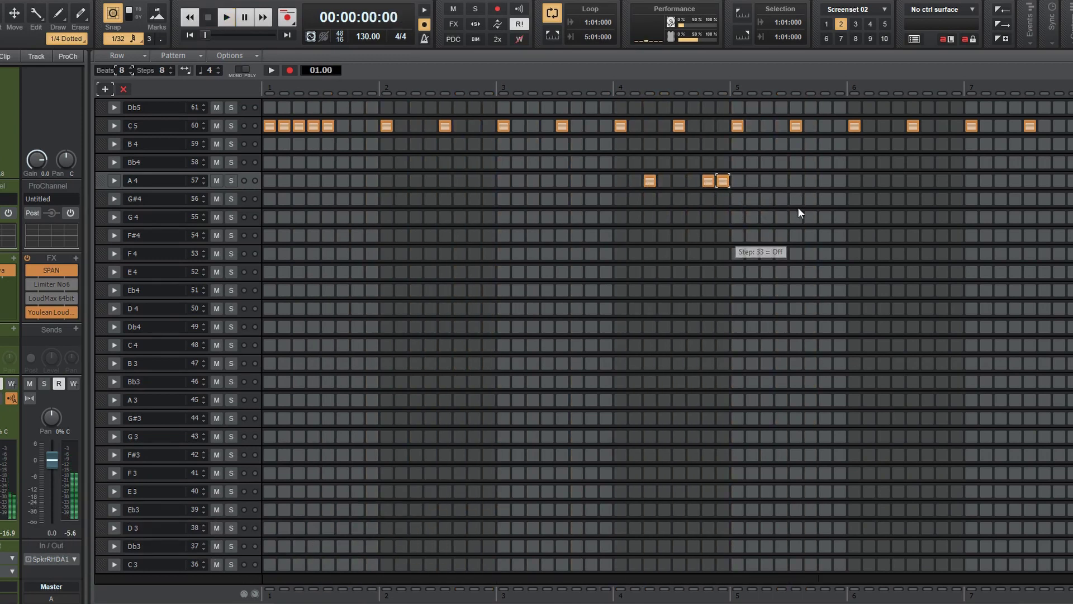
key(space)
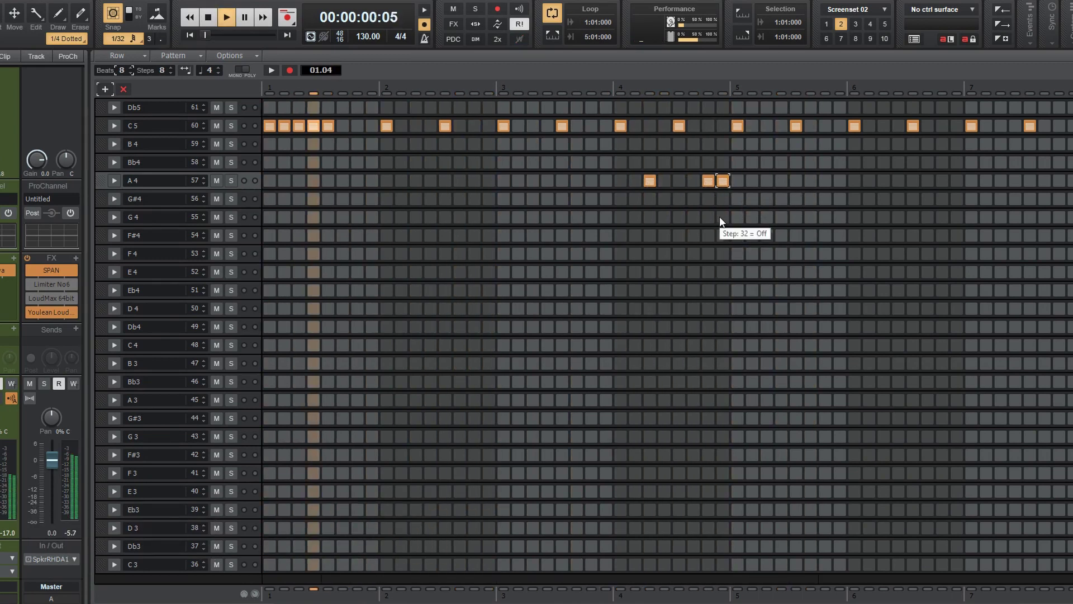
key(space)
- Fill Db4 step runs near the pattern's end and remove one C5 hi-hat step
click(943, 326)
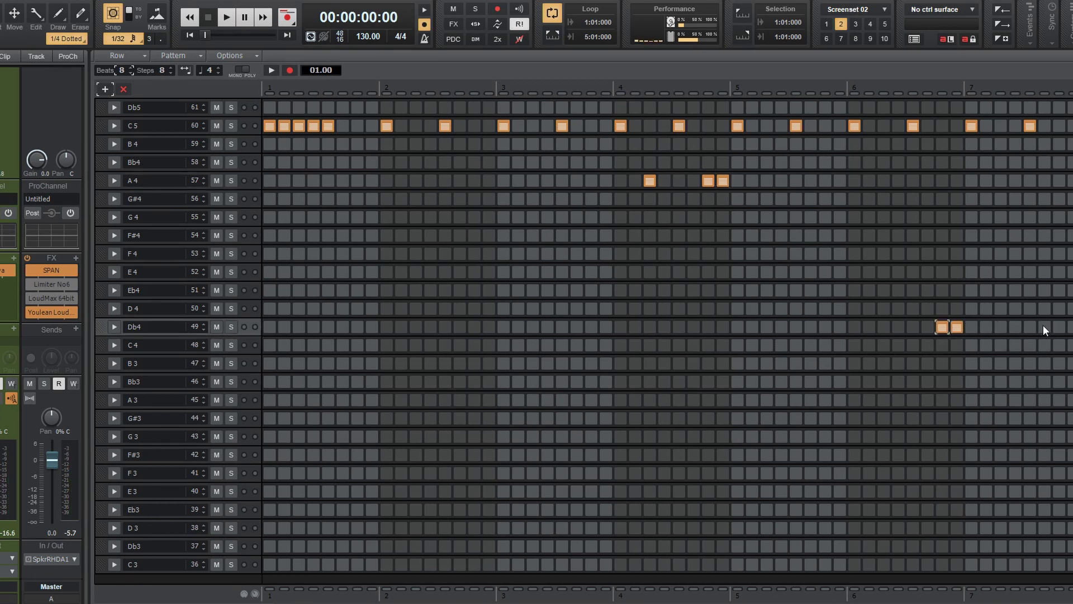
drag(1029, 327, 1059, 326)
key(space)
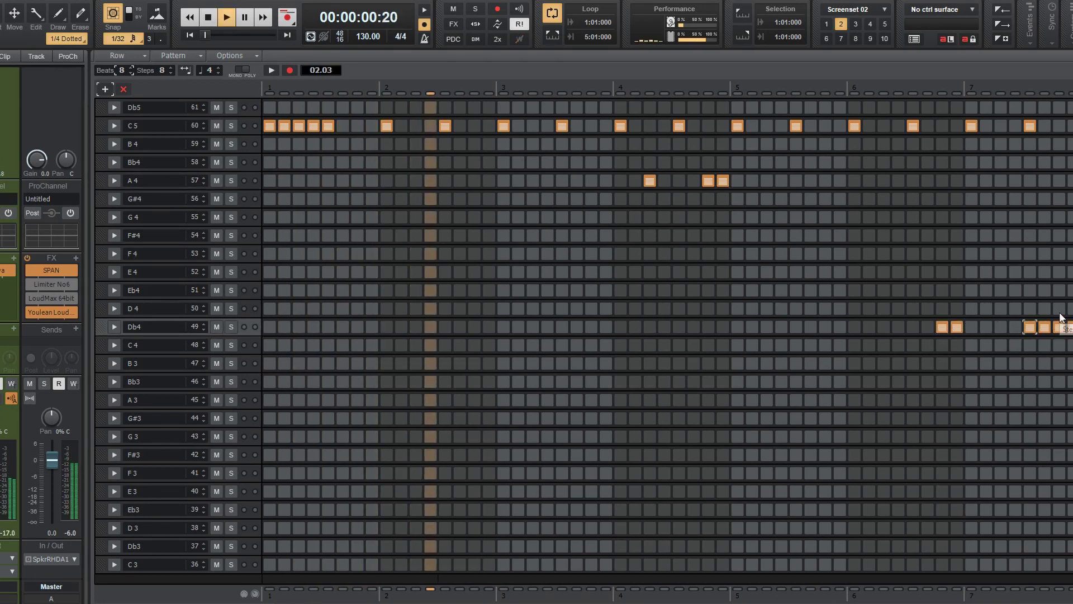
scroll(1033, 340, right, 4)
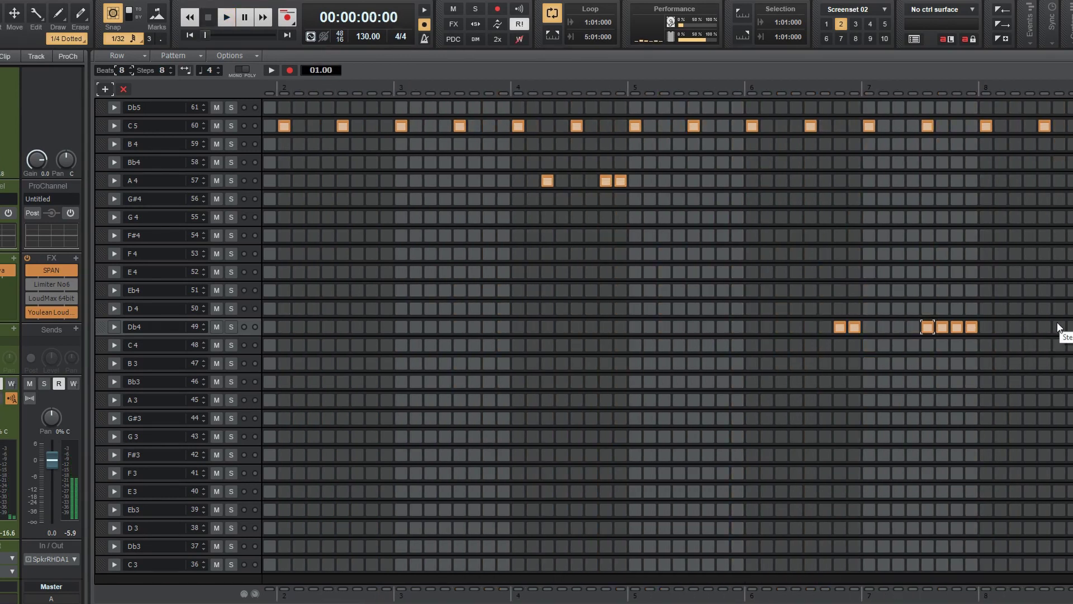
drag(1045, 327, 1071, 327)
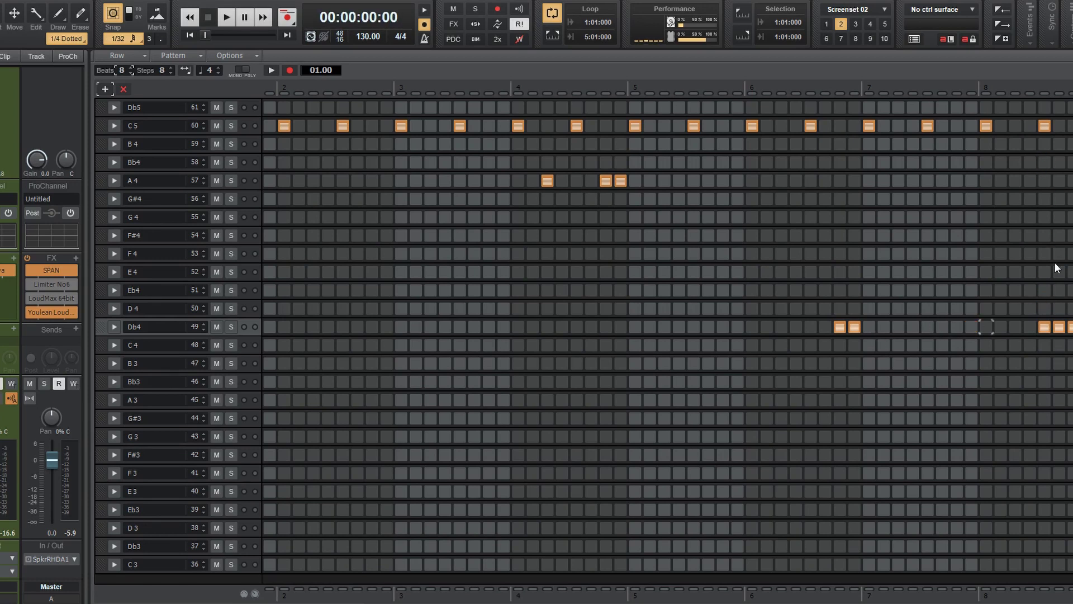
click(1046, 125)
key(space)
scroll(1012, 203, right, 2)
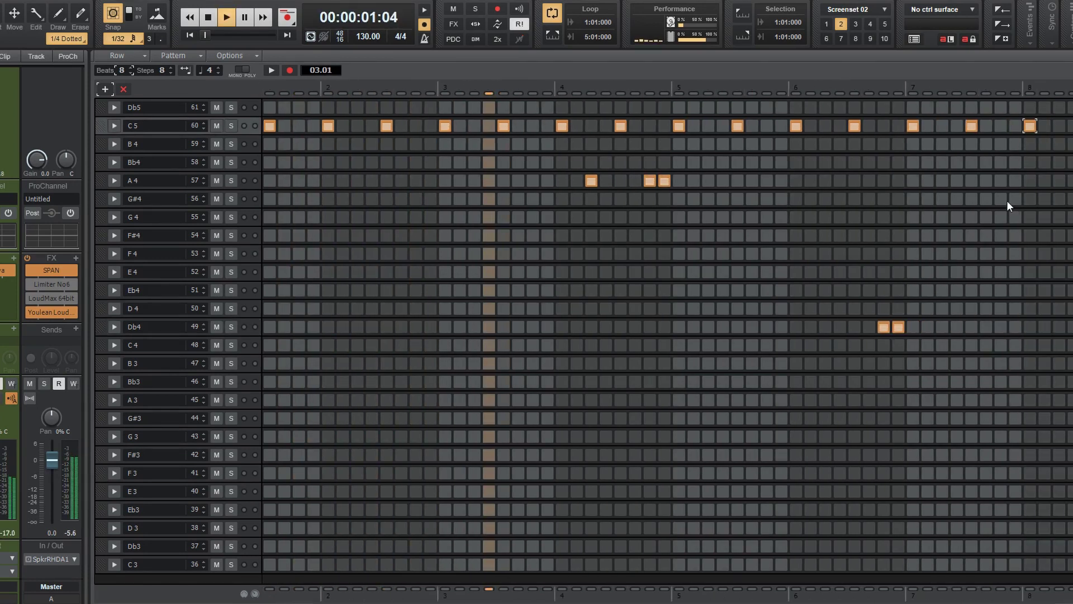
- Add a Db5 step and a G#4 run, then preview the first percussion sample
click(1015, 107)
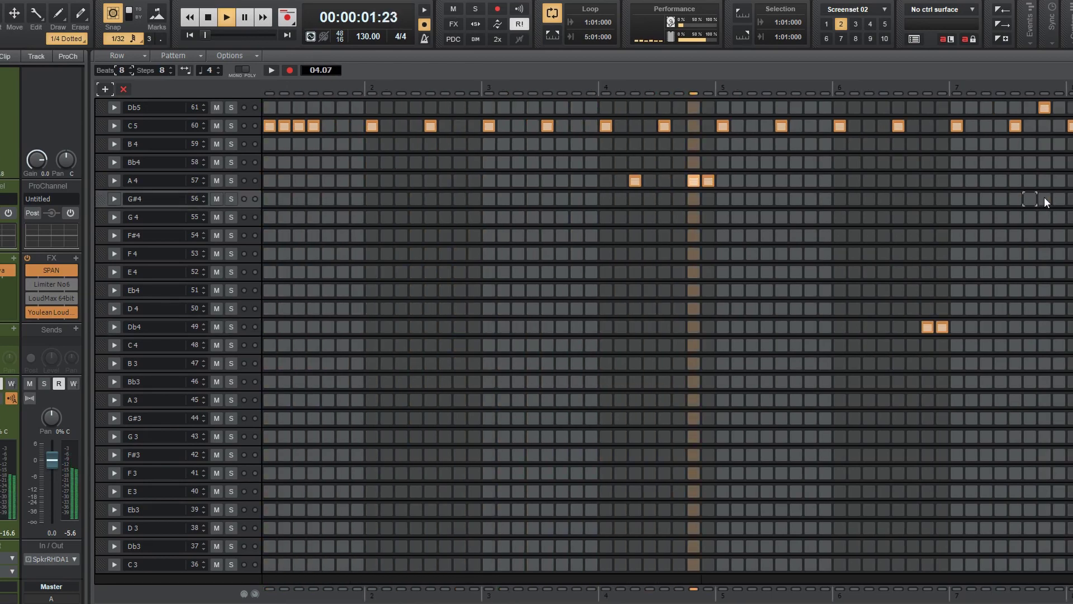
scroll(1045, 199, right, 2)
drag(1057, 200, 1072, 200)
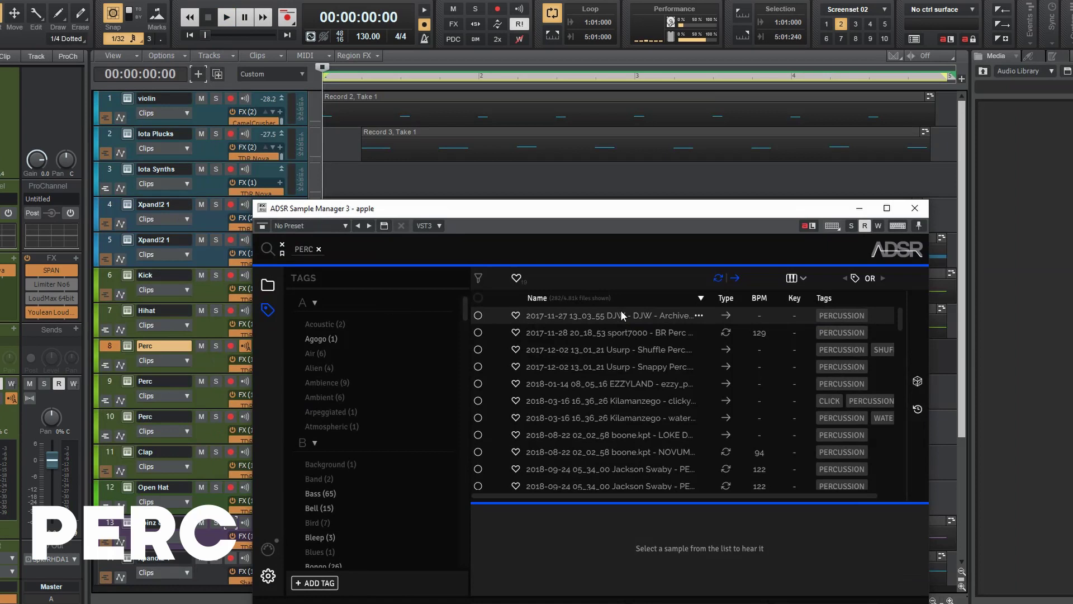
click(621, 311)
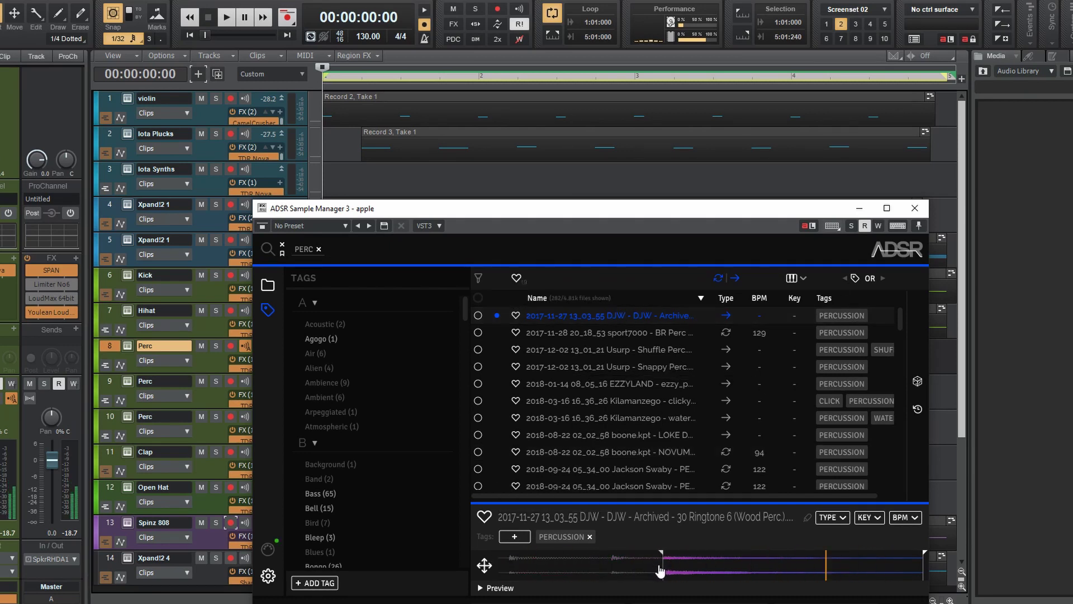
- Record the Record 11 percussion take on Perc track 8 and select its notes in the Piano Roll
click(923, 214)
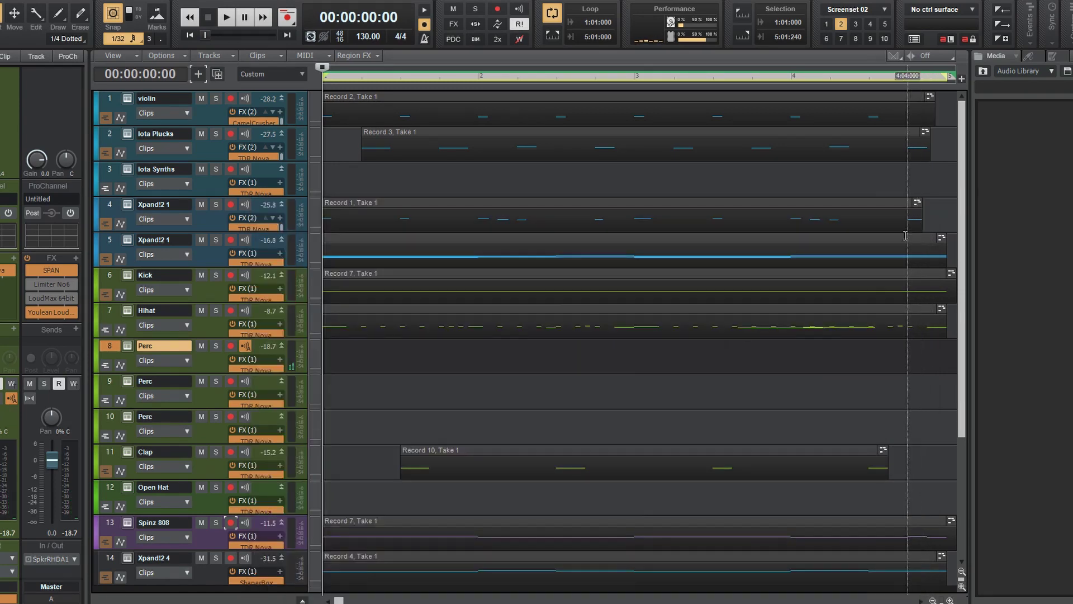
click(230, 346)
key(r)
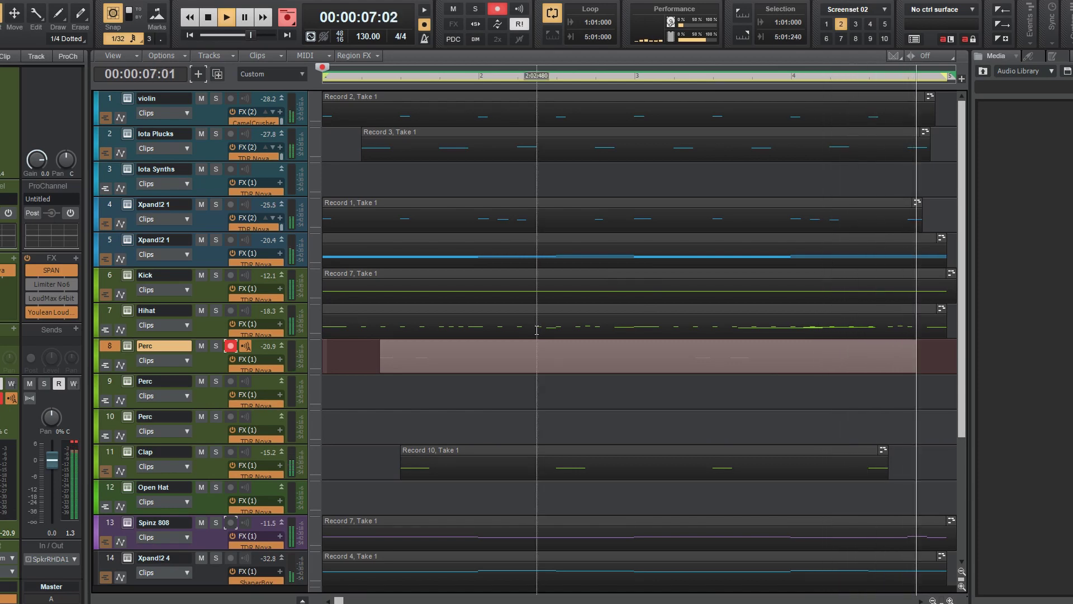
key(space)
double_click(500, 360)
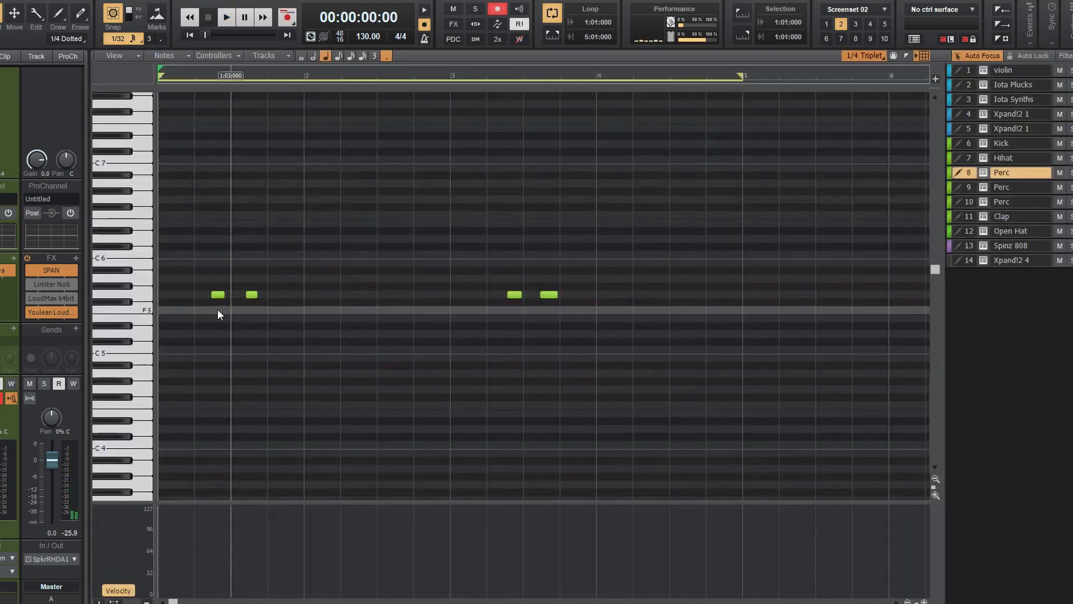
click(145, 294)
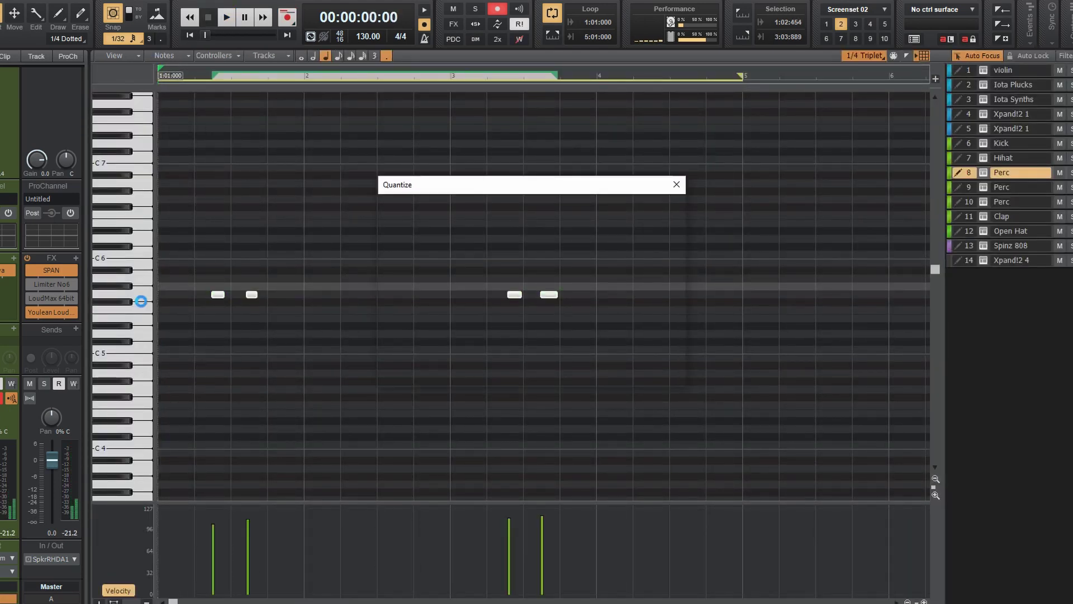
- Record the Record 13 take on track 9 and insert another Perc track
key(d)
key(space)
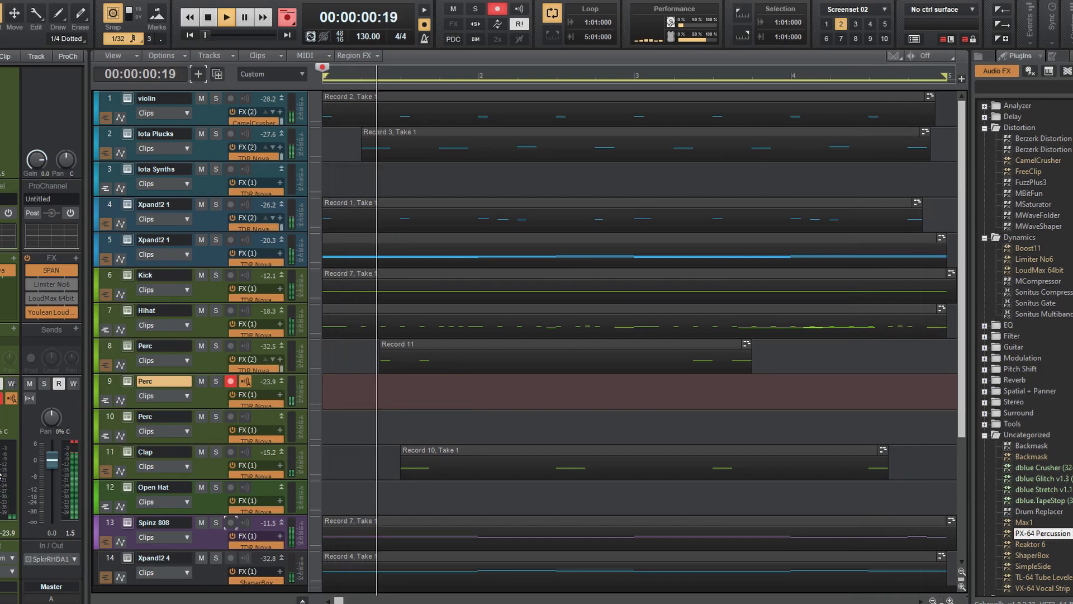
key(space)
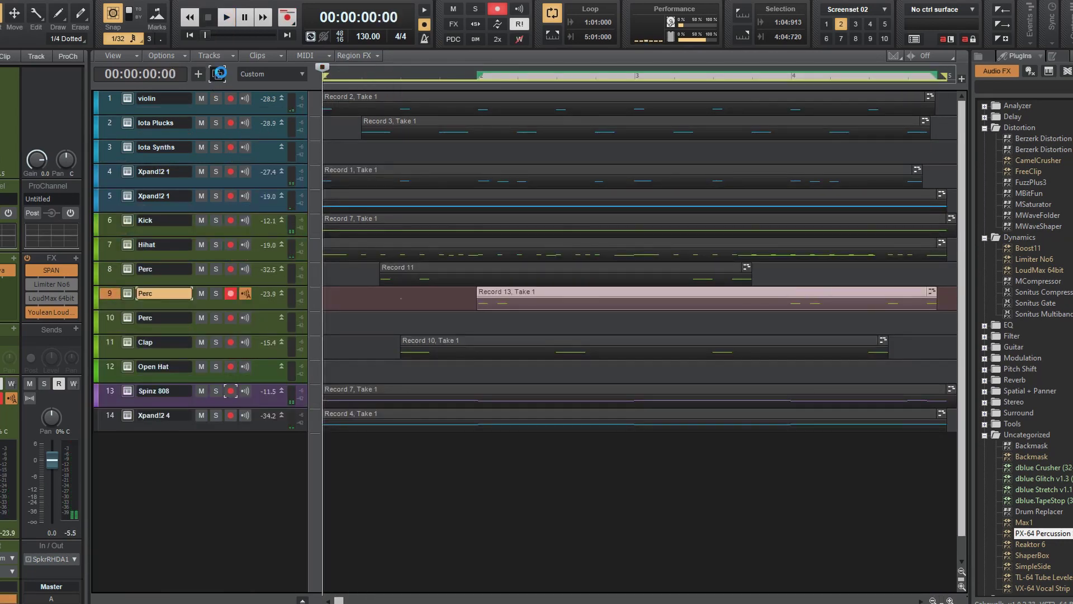
click(219, 73)
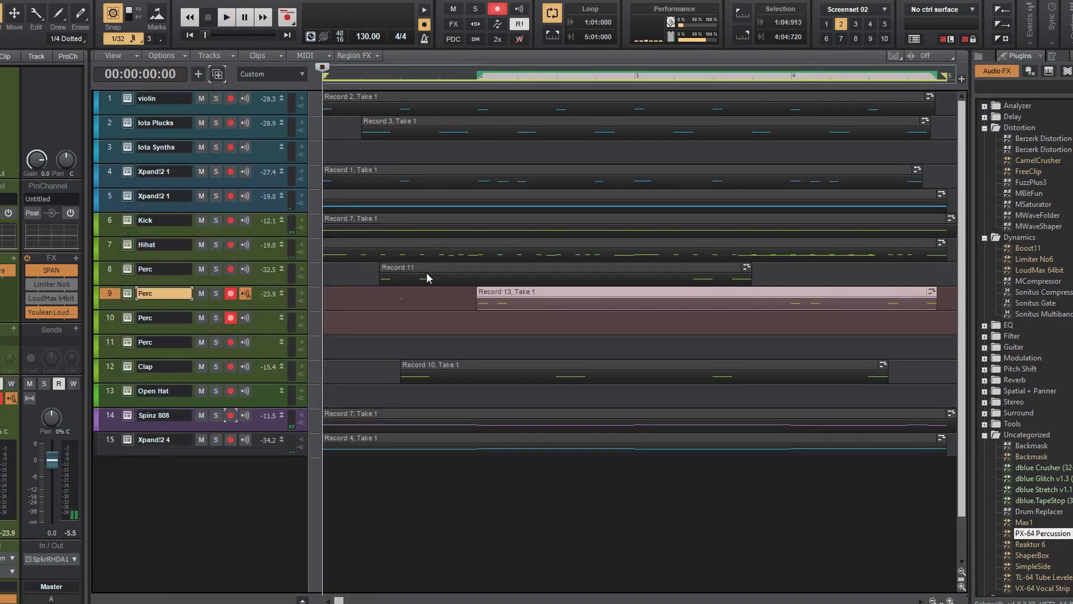
- Audition percussion samples, then arm Perc track 11 and record a take (Record 14, Take 1)
click(273, 324)
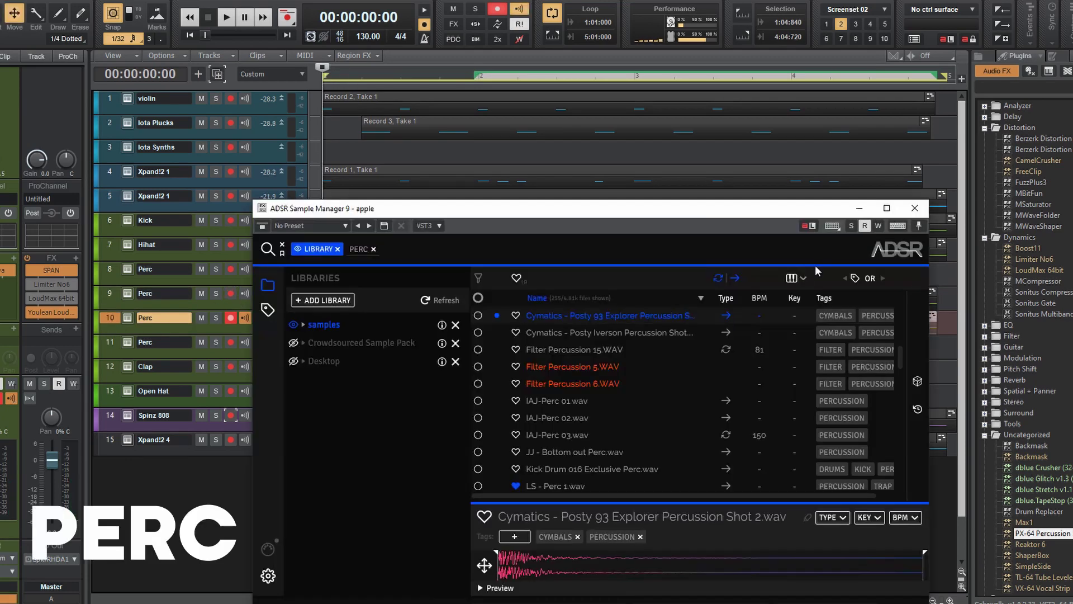
key(space)
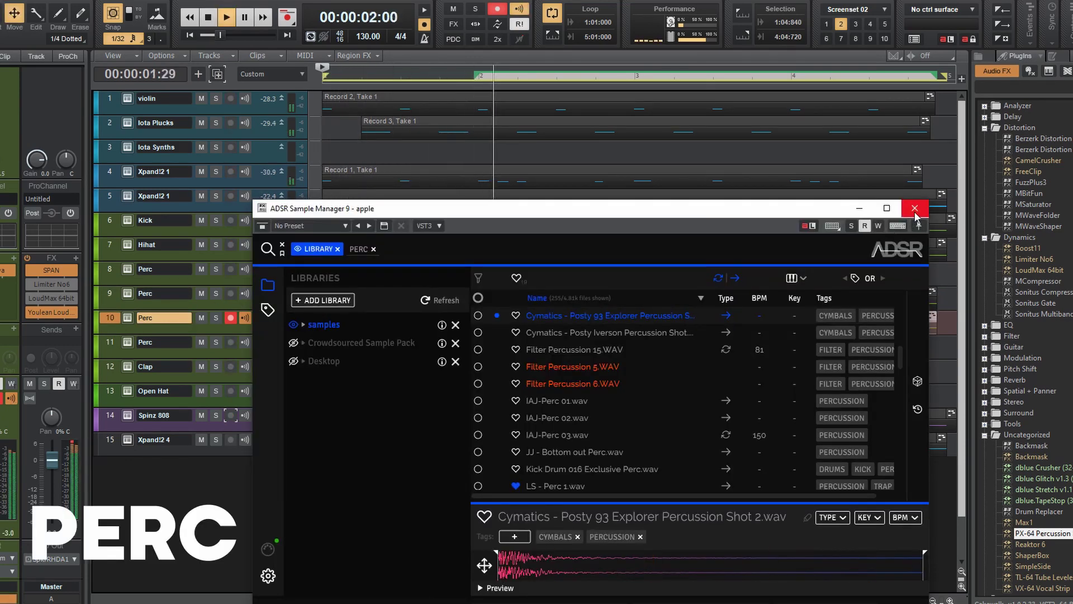
click(917, 208)
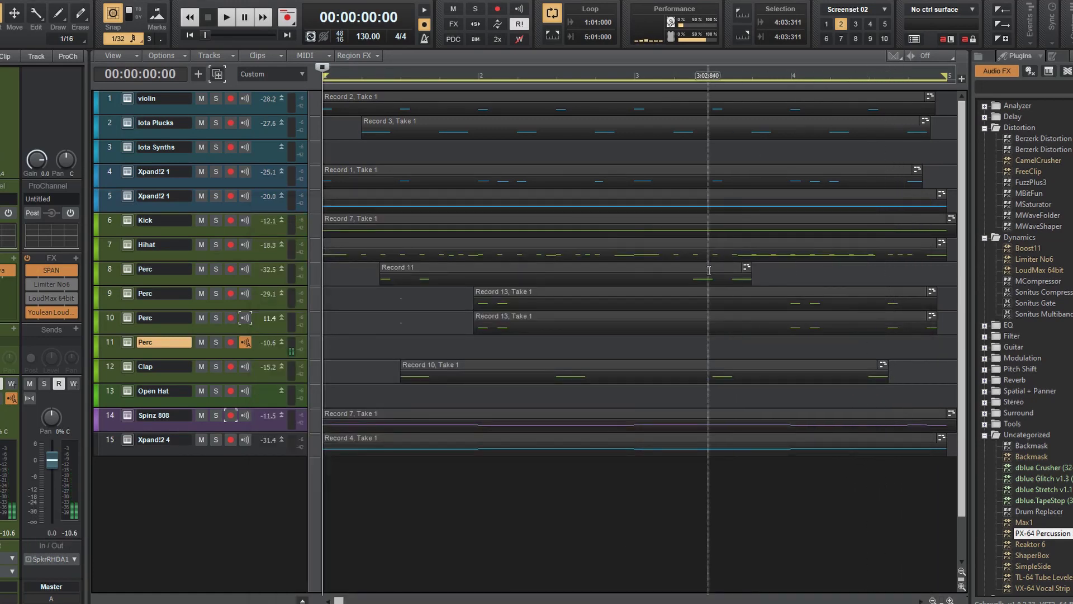
click(231, 342)
key(r)
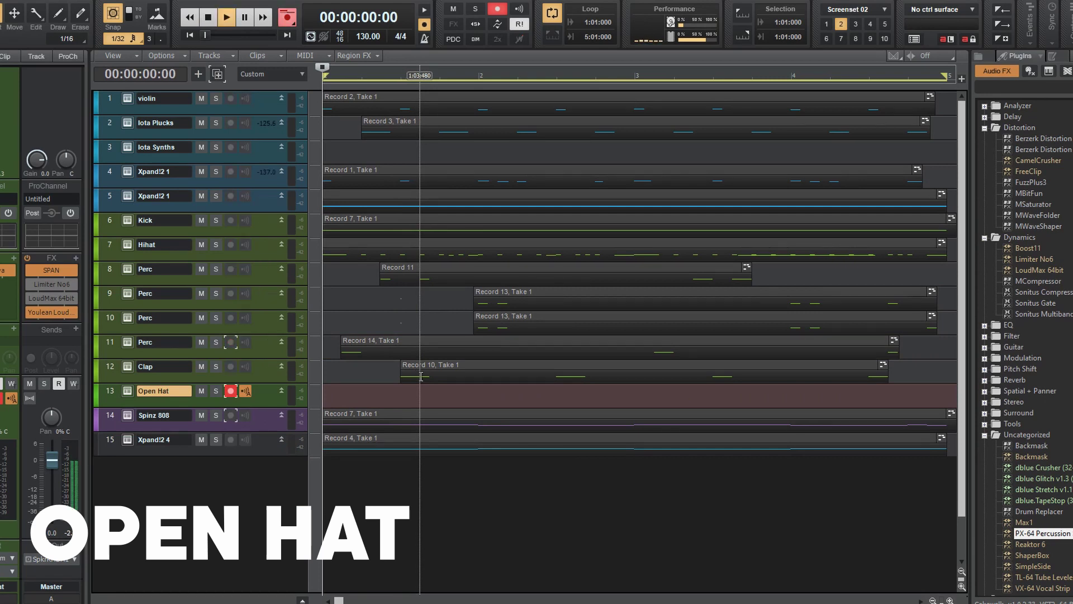
- Record an open-hat take (Record 16, Take 1), then add a Time shaper in Melody's ShaperBox
key(r)
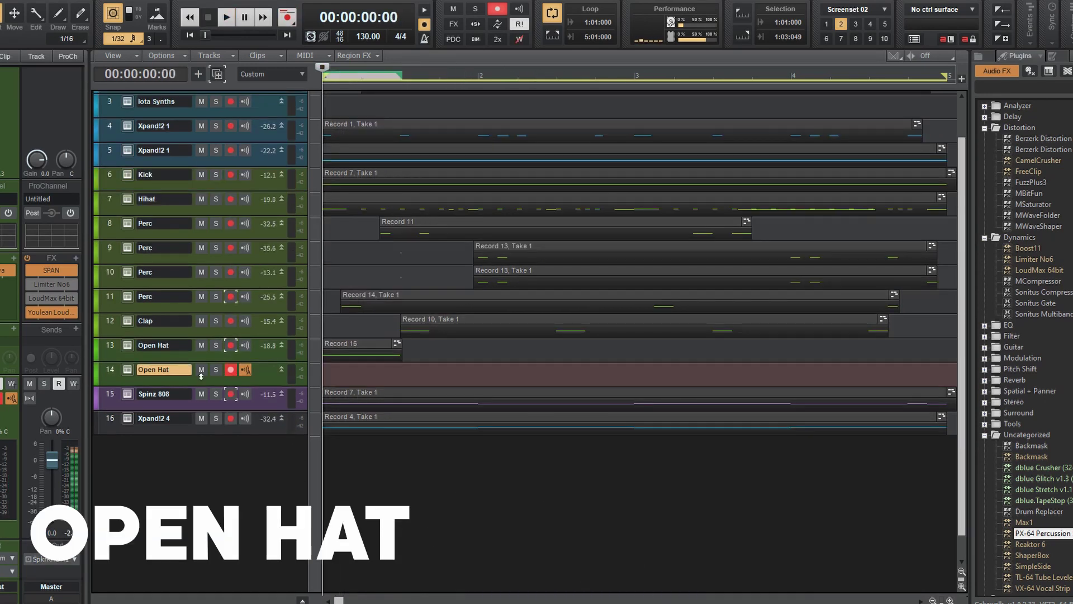
key(space)
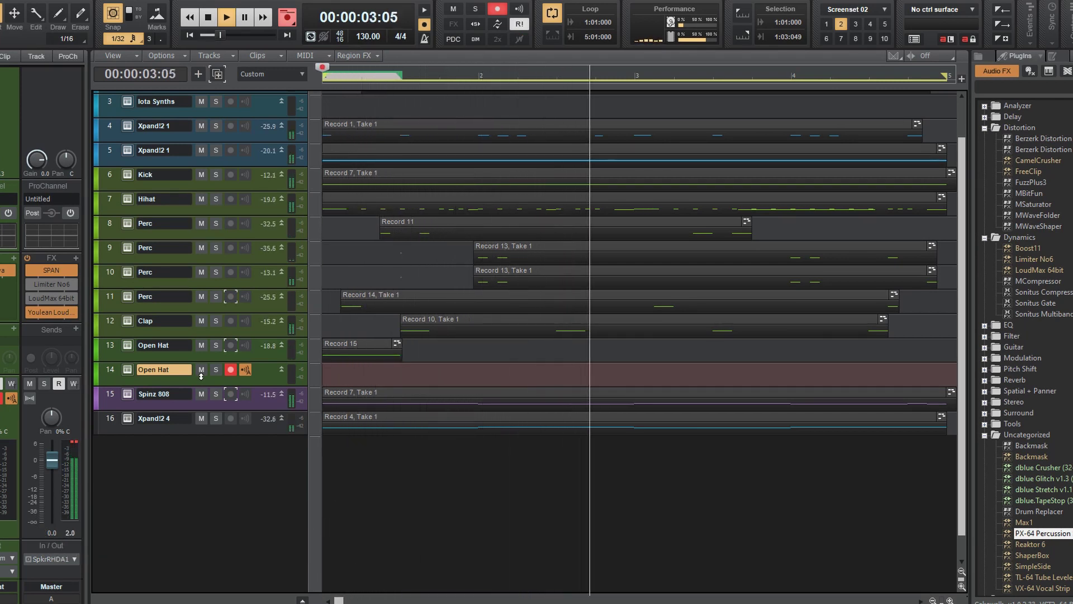
key(r)
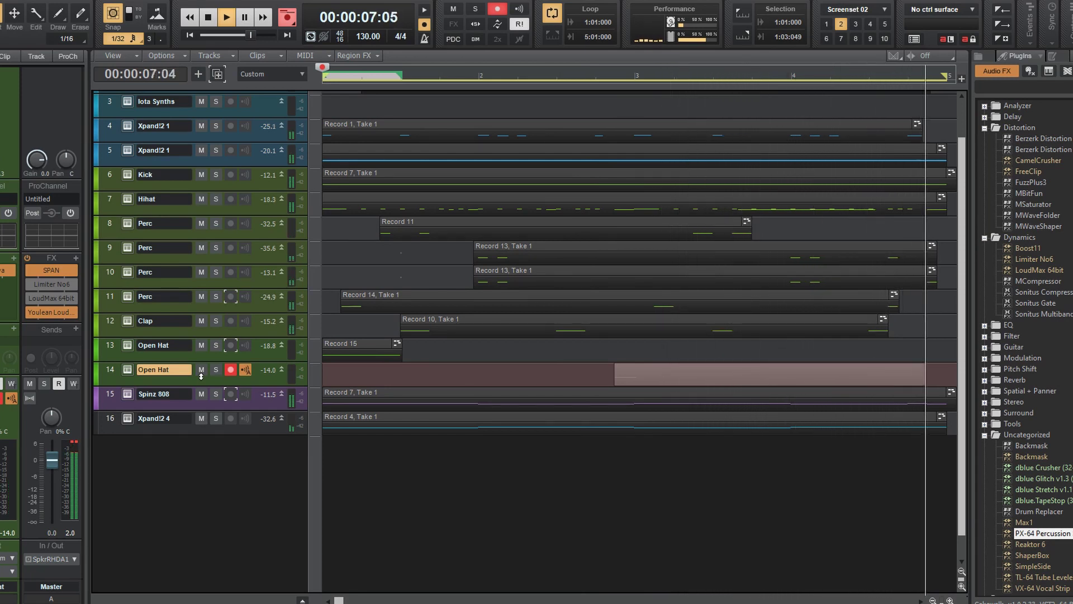
key(space)
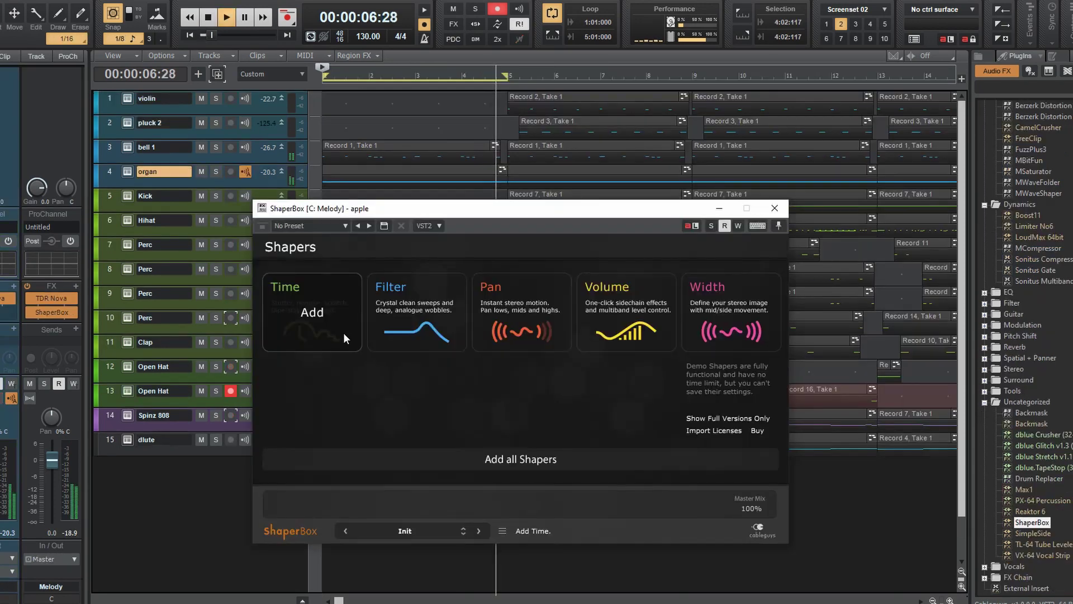
click(343, 333)
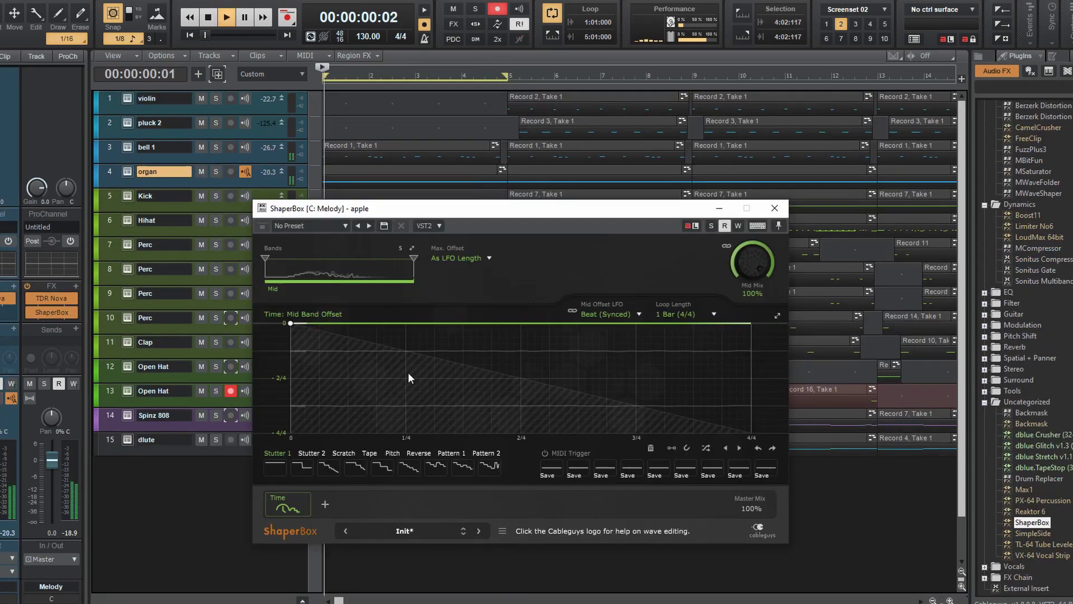
- Try the Pattern 1, Pitch and Reverse Time curves, then apply the two-ramp sawtooth (Stutter 2)
click(468, 467)
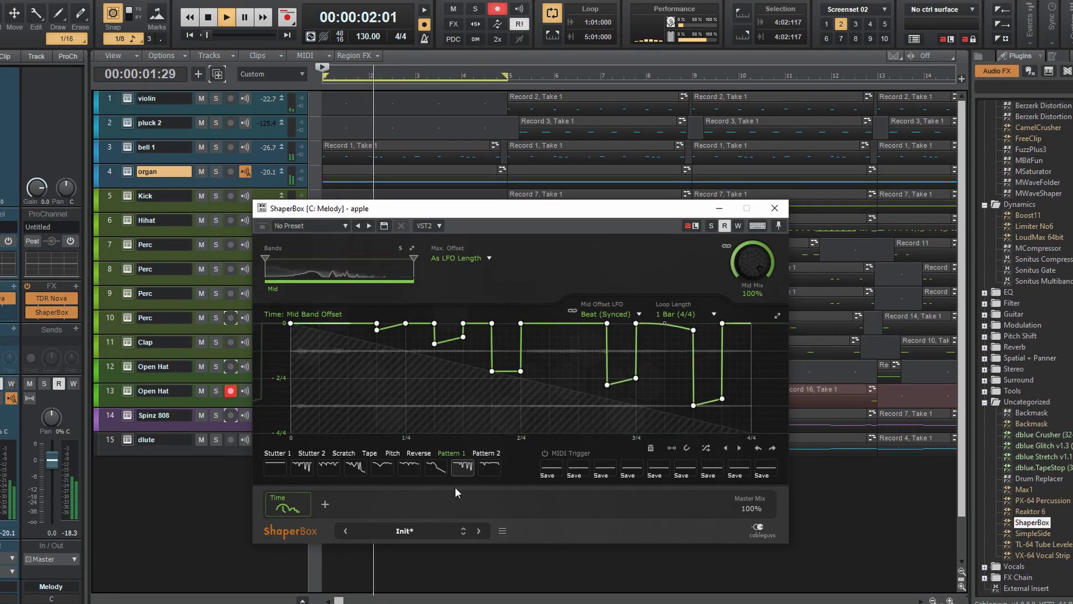
click(303, 601)
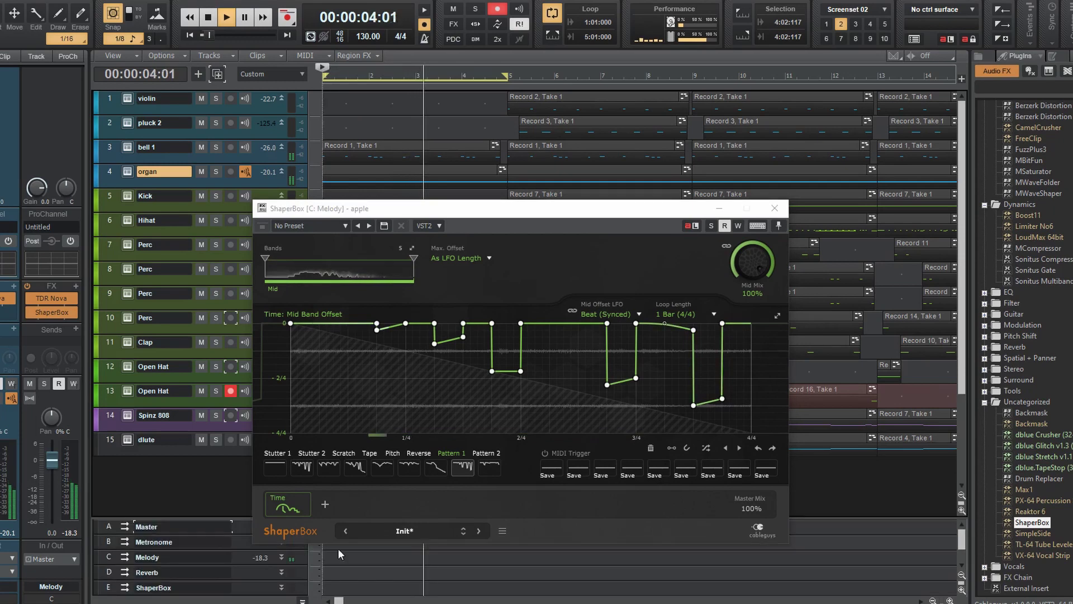
scroll(240, 549, down, 1)
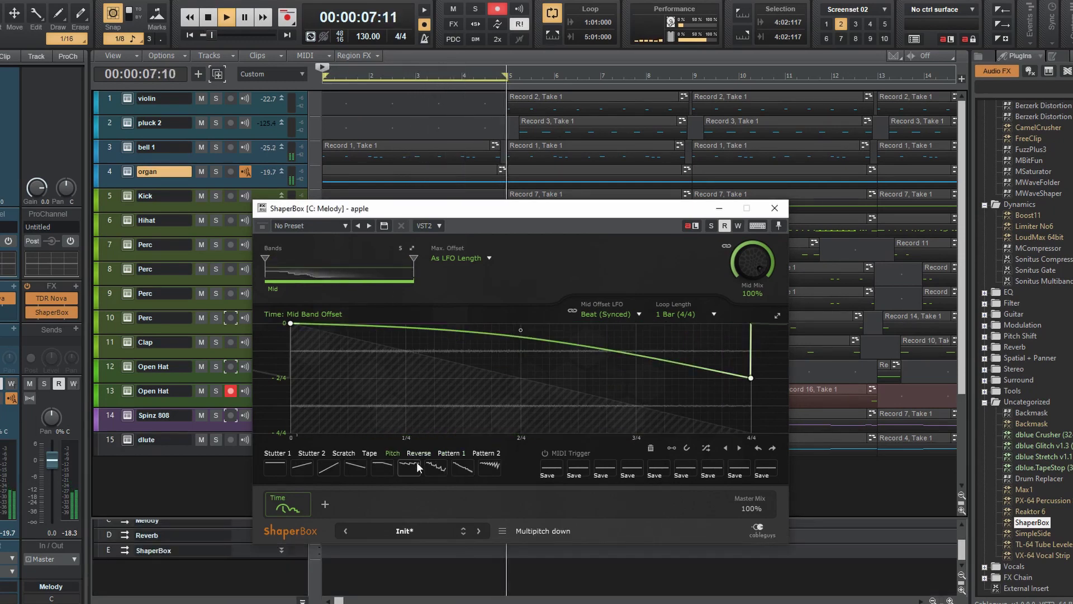
click(417, 454)
click(416, 465)
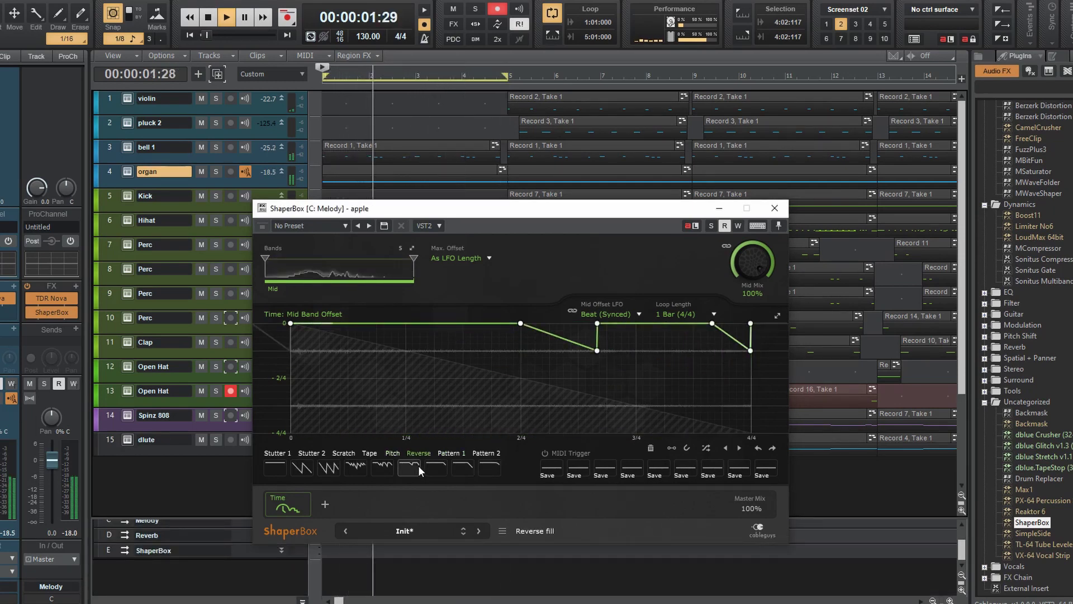
click(428, 472)
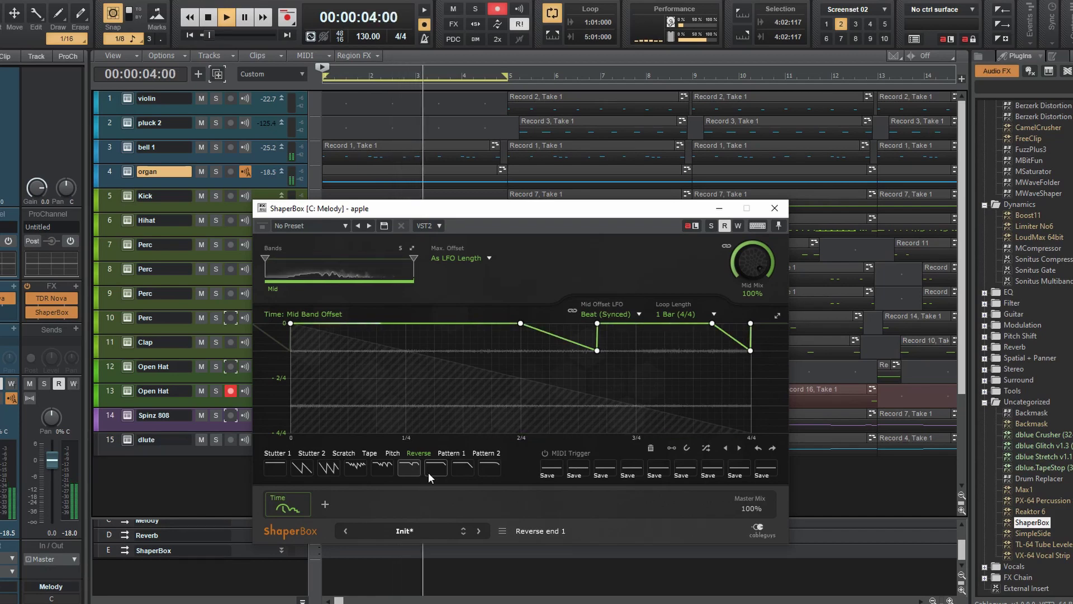
click(479, 467)
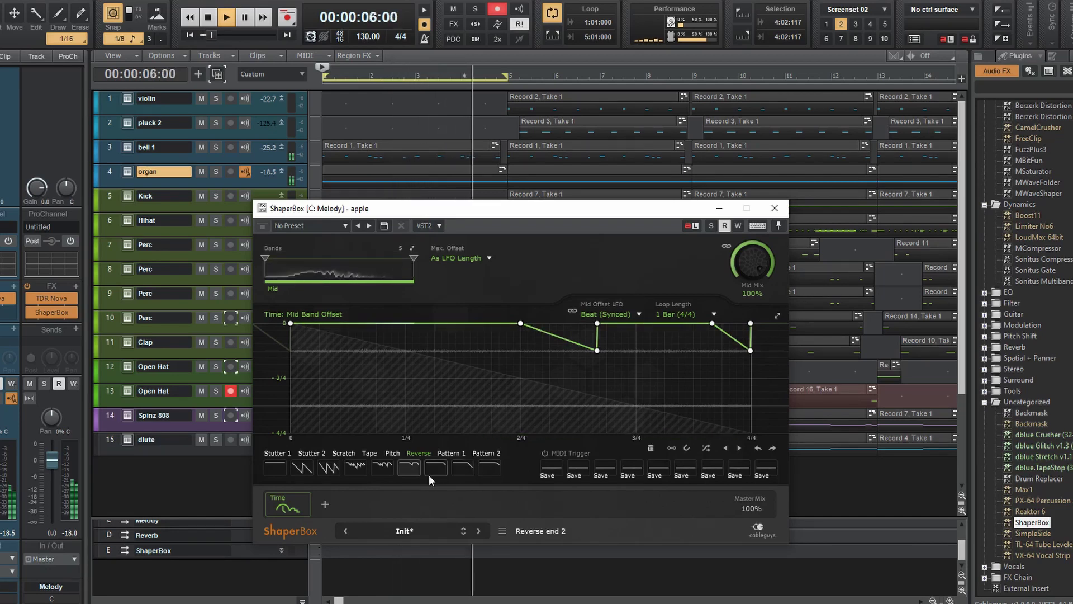
click(311, 465)
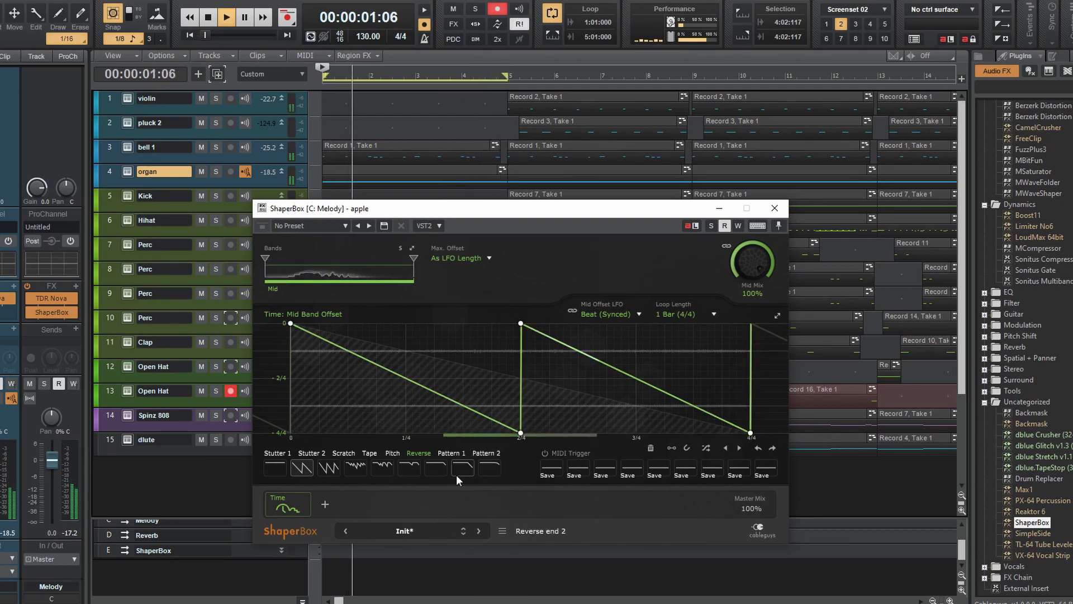
click(326, 503)
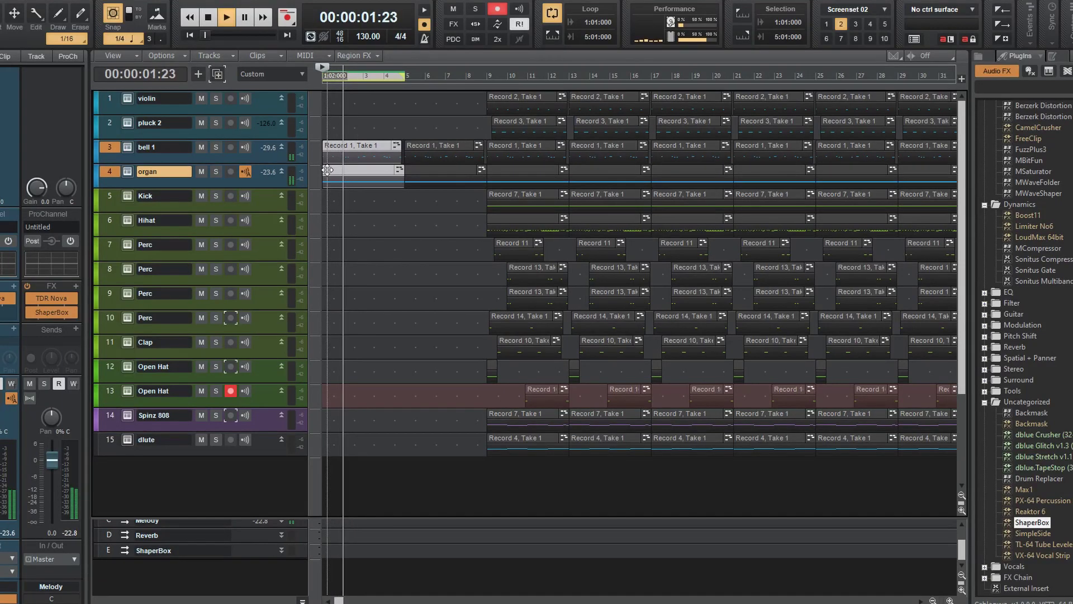
- Use the Smart tool to trim bell 1's second clip near bar 5 to a short stub
scroll(394, 169, up, 2)
click(582, 140)
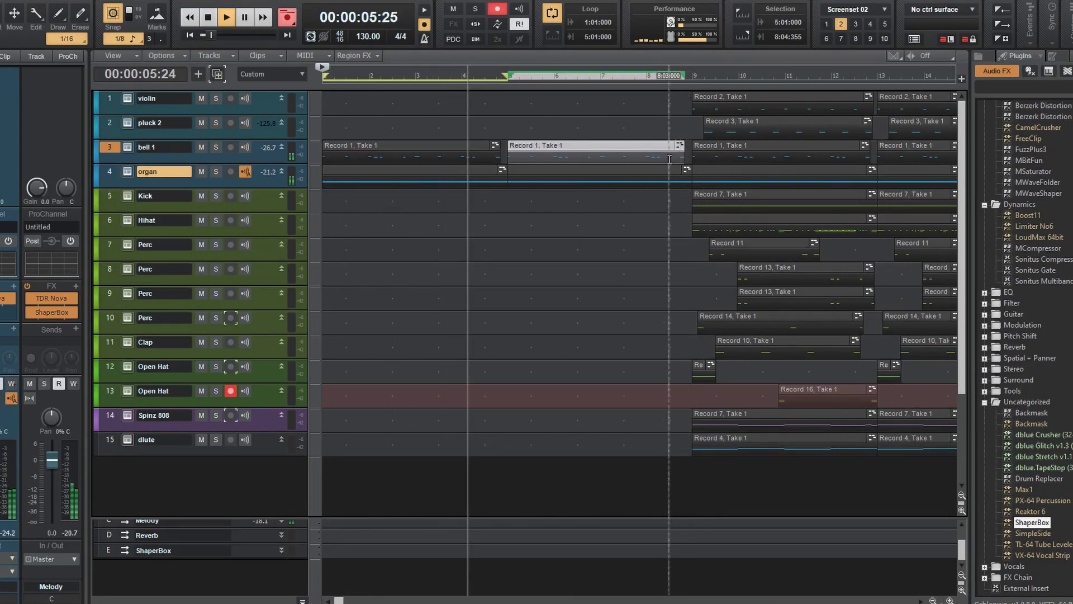
key(t)
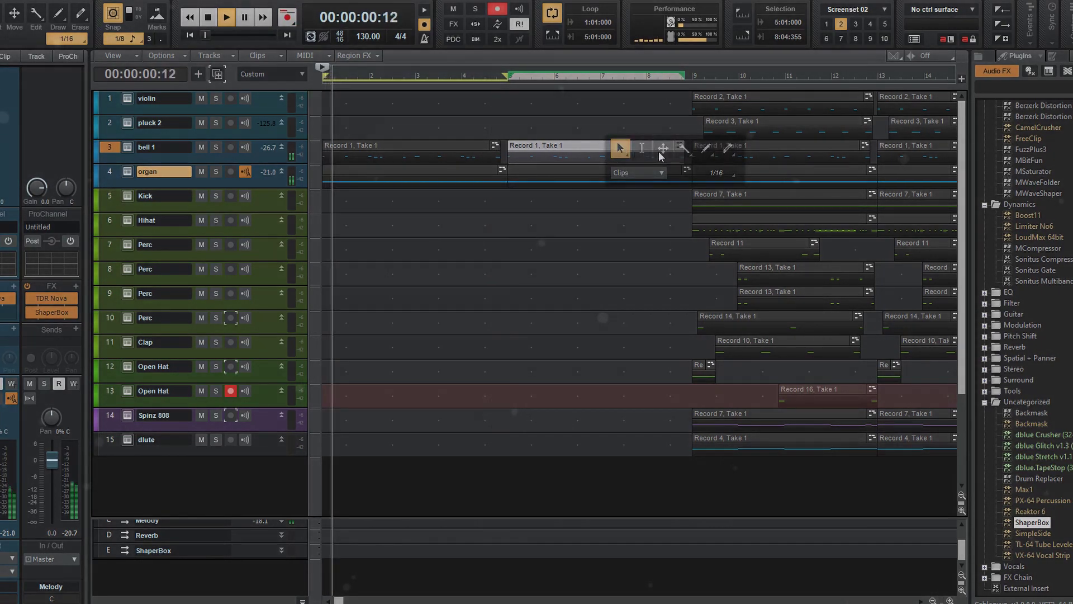
click(617, 144)
key(space)
drag(687, 156, 527, 158)
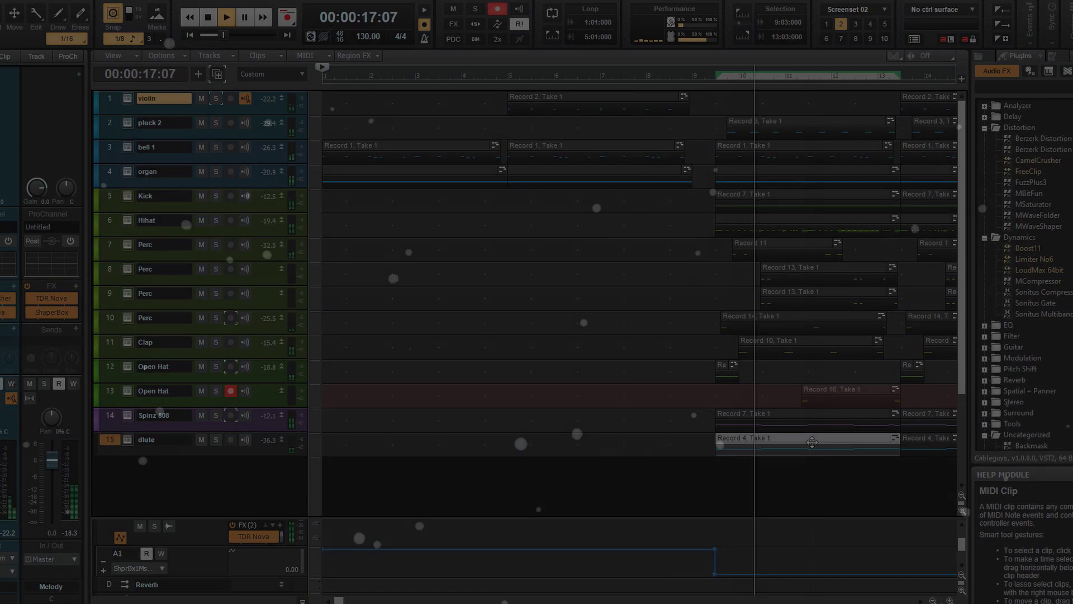
- Delete the dlute clips, paste a copy of the violin clip at 9:03, and remove pluck 2 at bar 9
key(Delete)
click(607, 97)
key(ctrl+c)
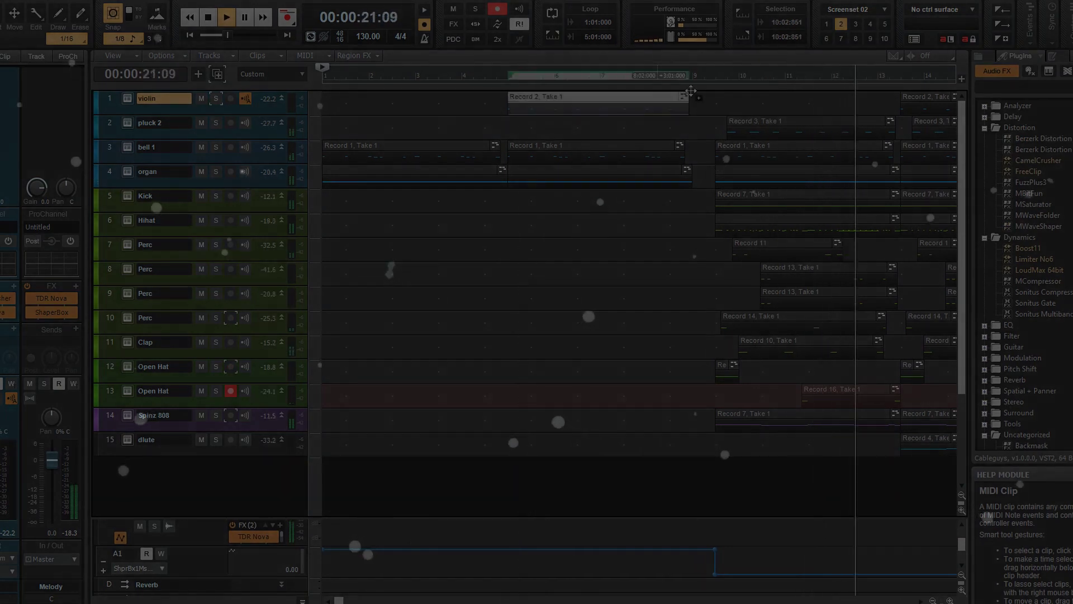
click(716, 76)
key(ctrl+v)
click(757, 122)
key(Delete)
- Remove the bar-17 pluck 2, Kick, Perc and Open Hat clips
scroll(836, 174, right, 3)
scroll(840, 172, right, 3)
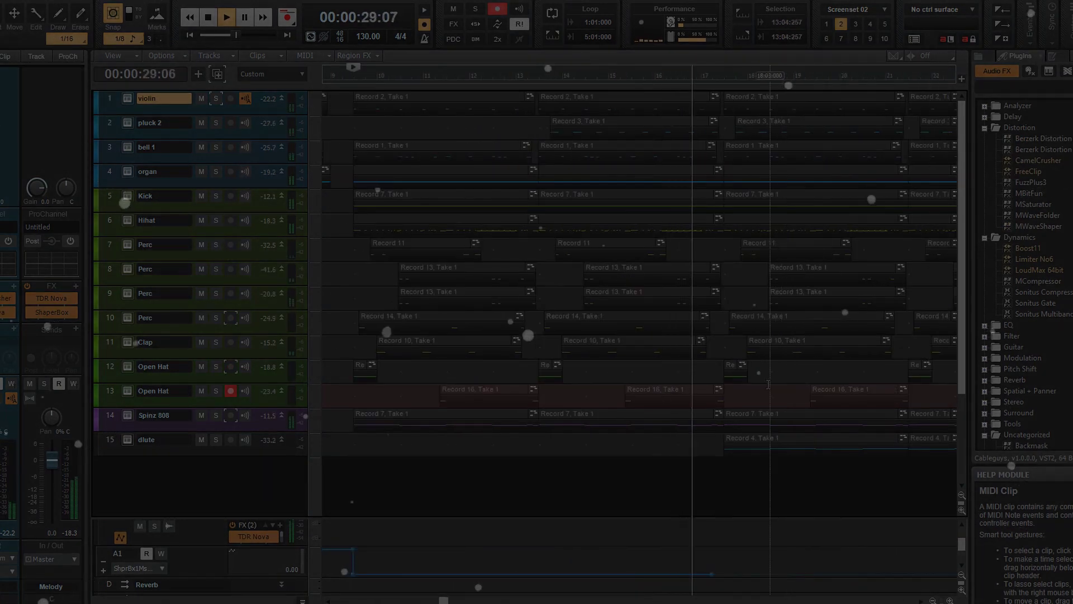
click(783, 122)
key(Delete)
click(791, 196)
key(Delete)
click(808, 268)
key(Delete)
click(812, 320)
key(Delete)
click(848, 389)
- Delete the bar-21 Perc and Kick clips and trim the end of the Hihat clip
key(Delete)
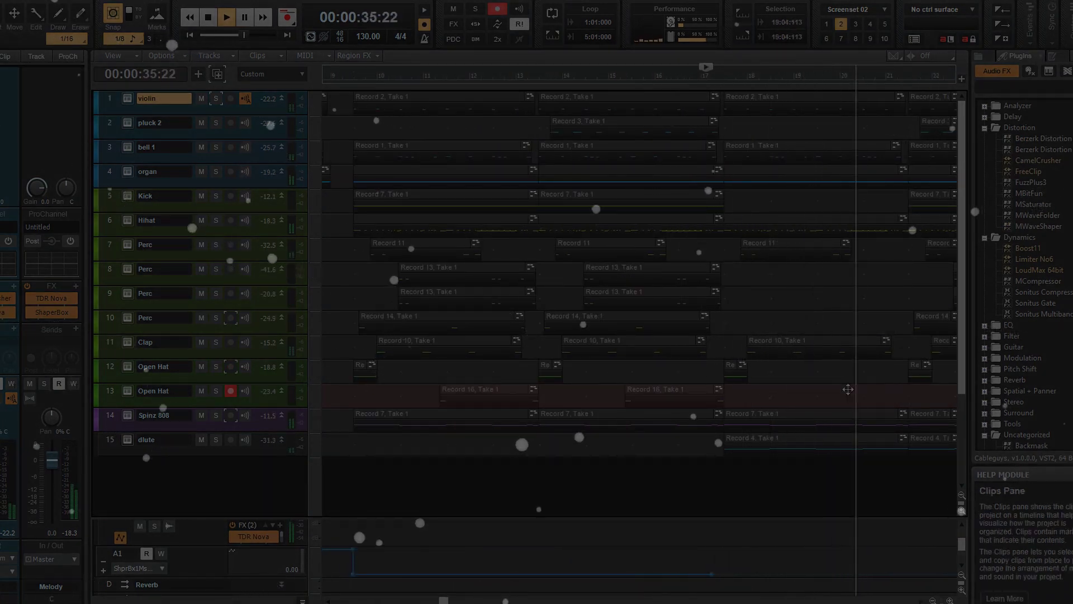
scroll(839, 268, right, 3)
click(742, 266)
key(Delete)
click(735, 245)
- Set playback to start at bar 25 and delete the dlute clips there
key(Delete)
click(636, 76)
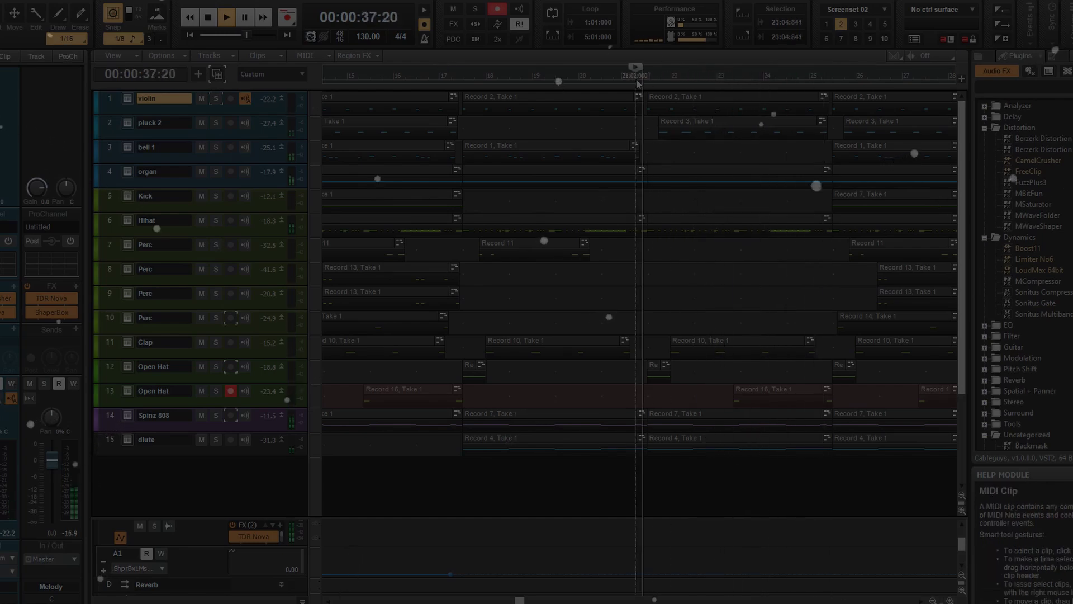
click(671, 145)
key(Delete)
scroll(836, 224, down, 2)
drag(833, 229, 827, 230)
click(819, 76)
click(861, 438)
key(Delete)
scroll(811, 403, right, 3)
click(777, 438)
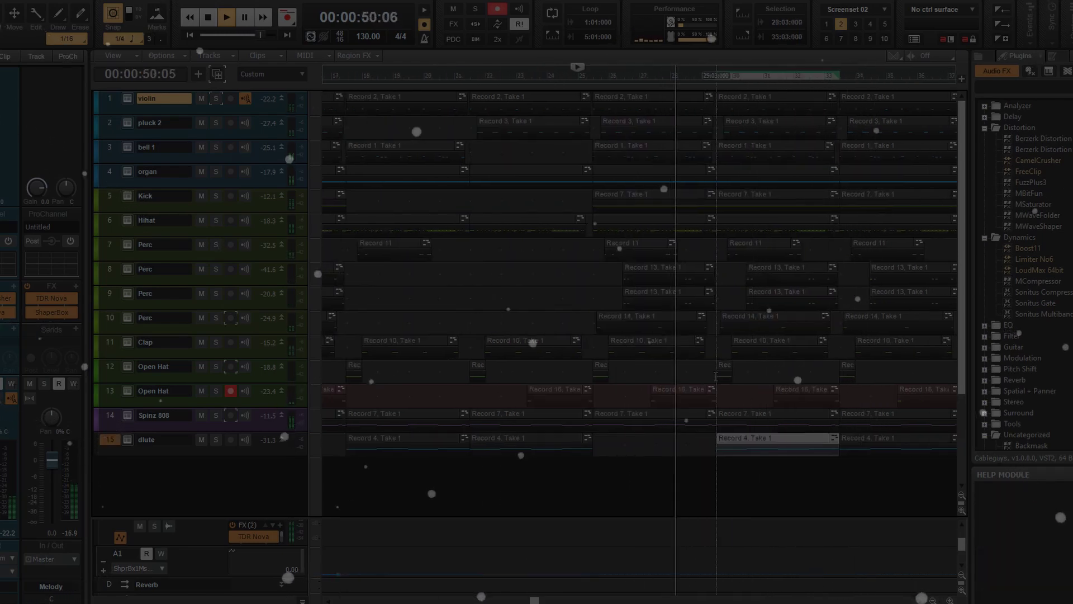
key(Delete)
- Edit bell 1's notes in the note editor, dragging them upward, then close the editor
double_click(753, 159)
key(shift+d)
drag(418, 271, 418, 175)
key(d)
- Duplicate the bars 33–37 section across all tracks to bars 37–41 and again after bar 41
scroll(789, 177, up, 2)
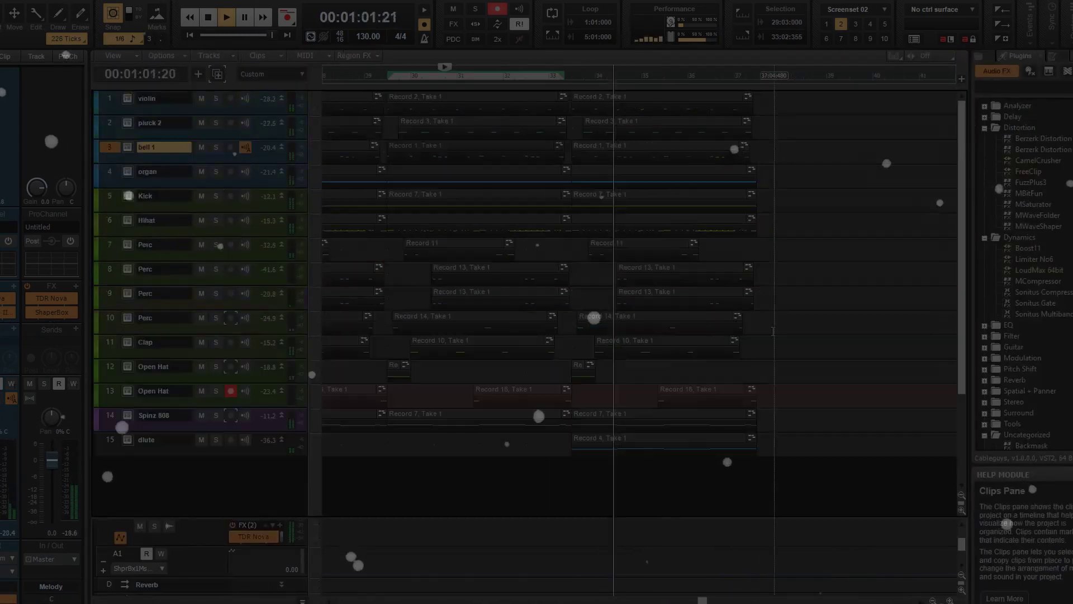
drag(572, 76, 770, 76)
key(ctrl+d)
scroll(586, 309, down, 5)
key(ctrl+v)
scroll(697, 224, up, 3)
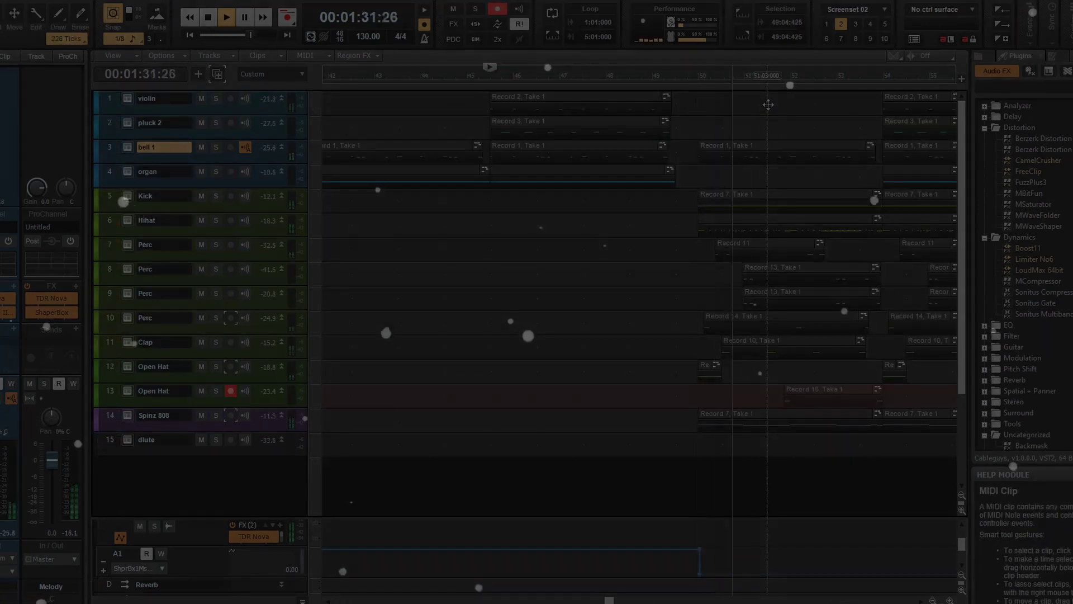
- Solo and unsolo Spinz 808 to check it, then copy the dlute clip to bar 50
click(216, 415)
click(216, 415)
scroll(699, 335, down, 2)
click(822, 439)
drag(821, 439, 657, 438)
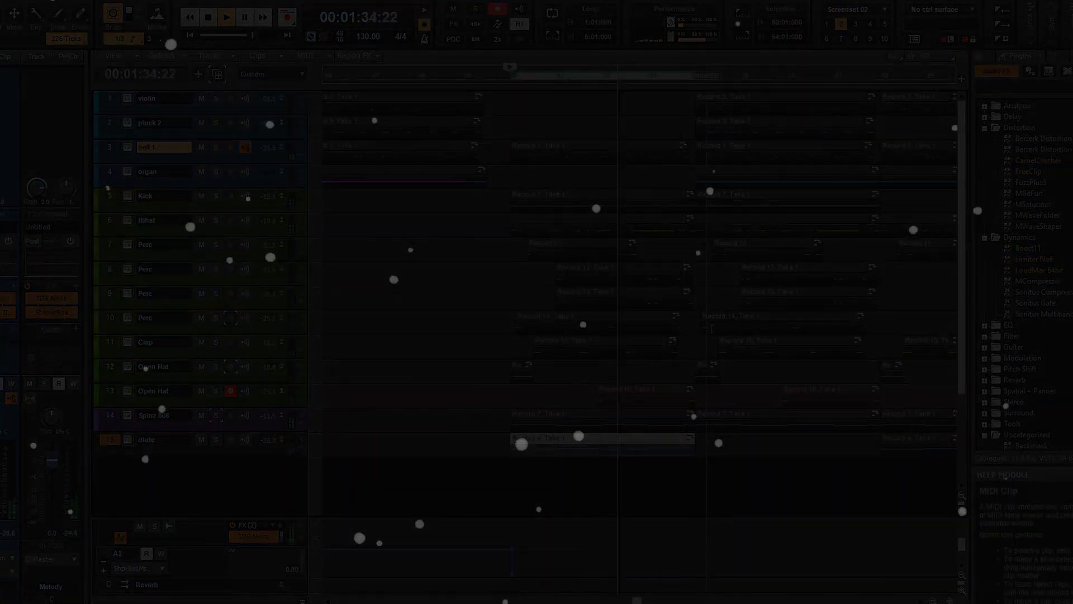